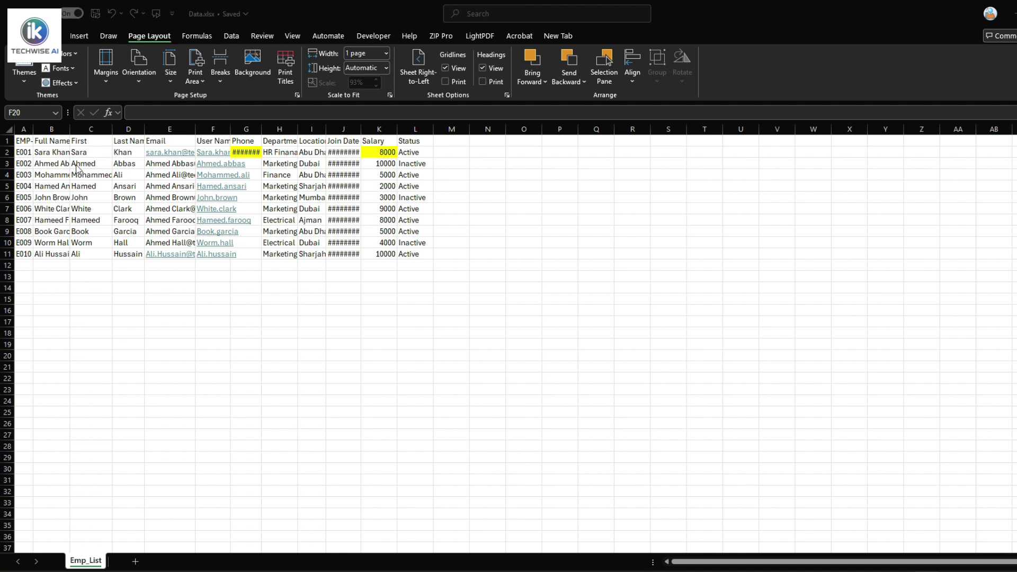
- Make the header cells A1:L1 of the employee list bold
{"action": "left_click", "coordinate": [12, 141]}
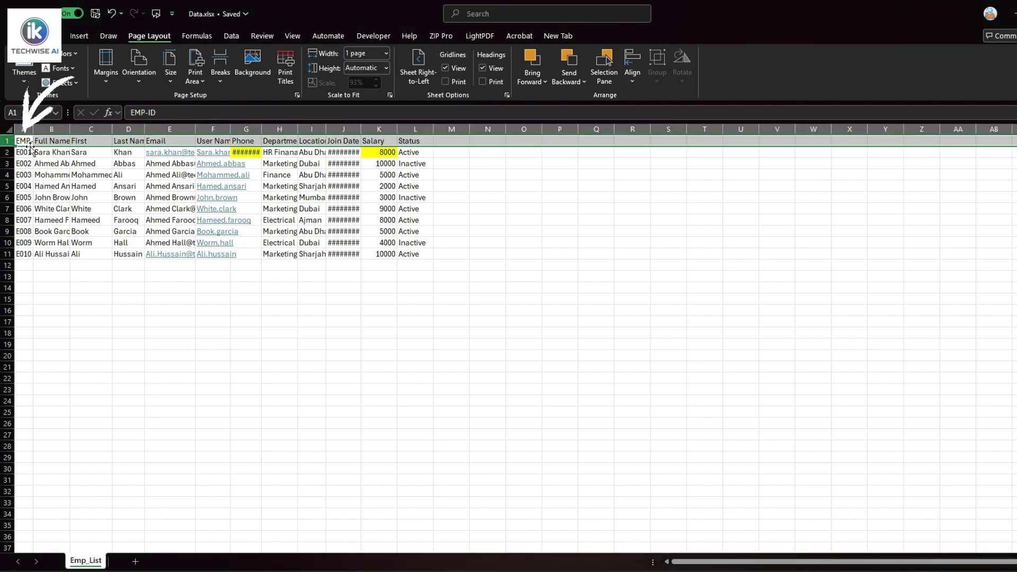
{"action": "left_click_drag", "start_coordinate": [23, 141], "coordinate": [405, 139]}
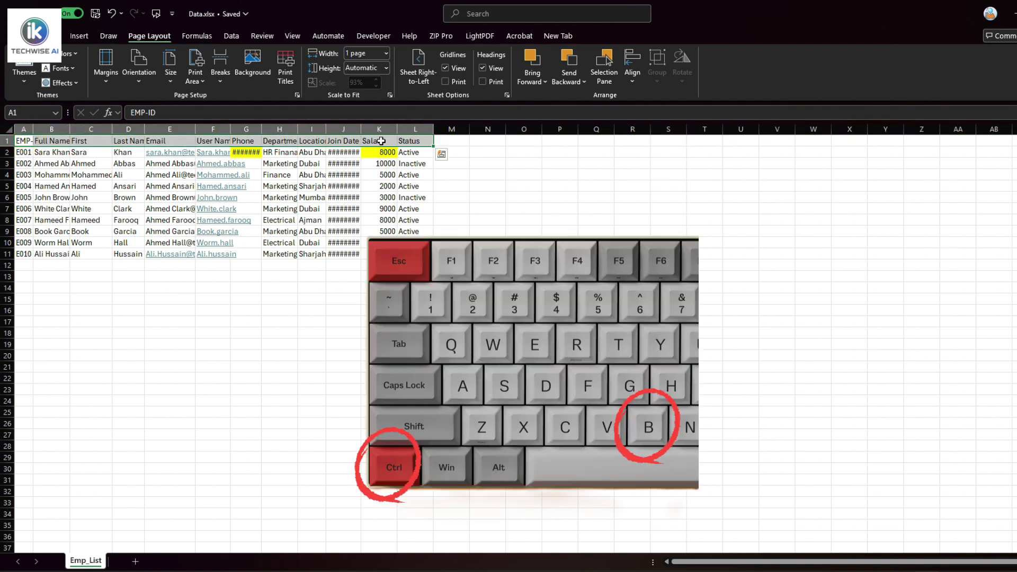
{"action": "key", "text": "ctrl+b"}
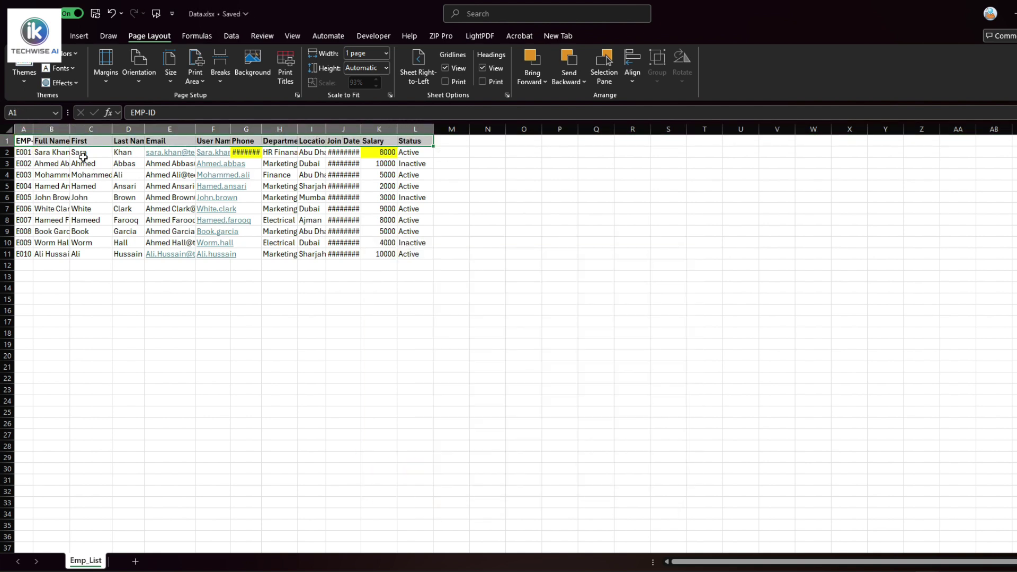
- Fill the header cells A1:L1 with yellow and apply all borders to them
{"action": "left_click", "coordinate": [59, 36]}
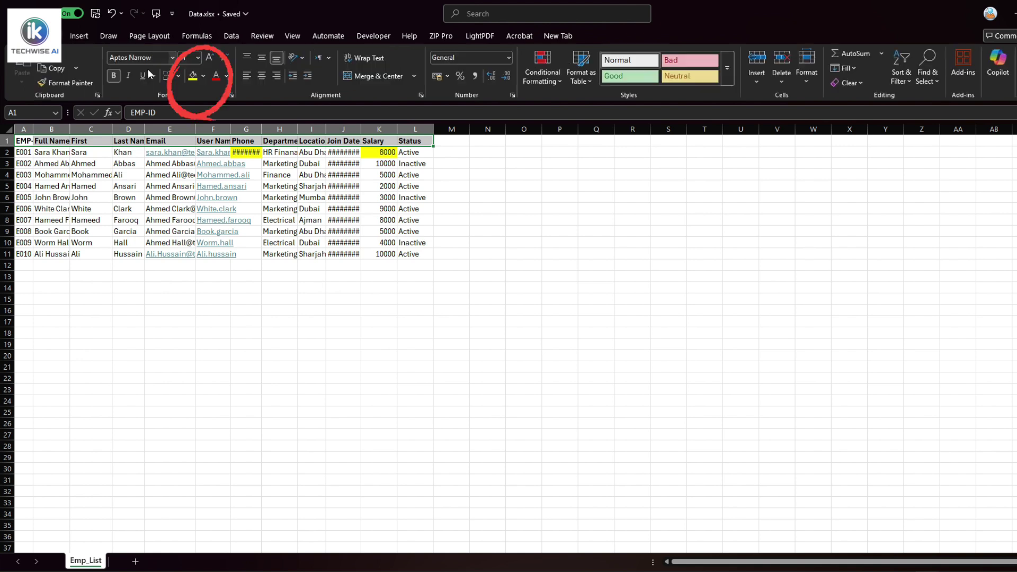
{"action": "left_click", "coordinate": [198, 80]}
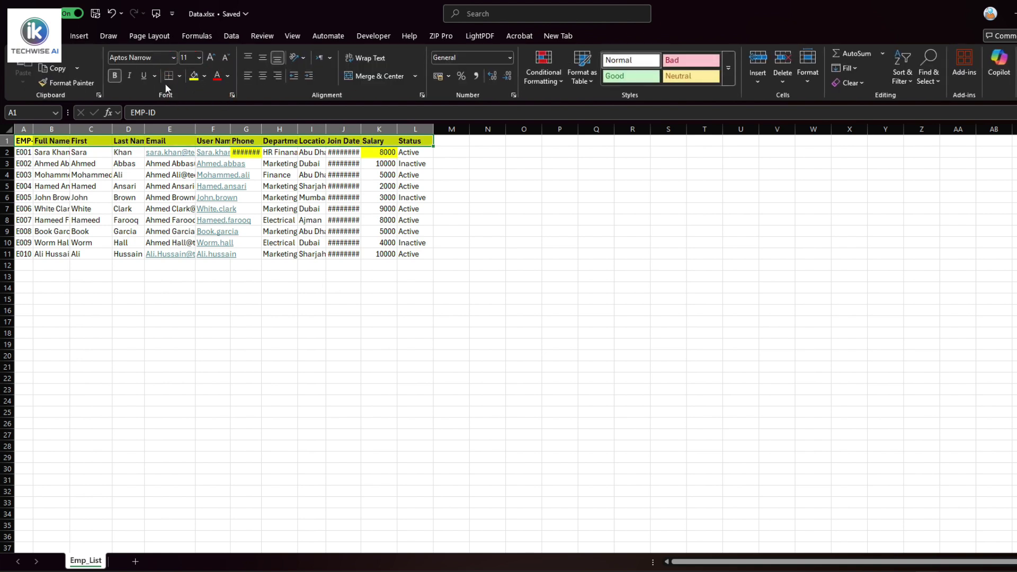
{"action": "left_click", "coordinate": [178, 77]}
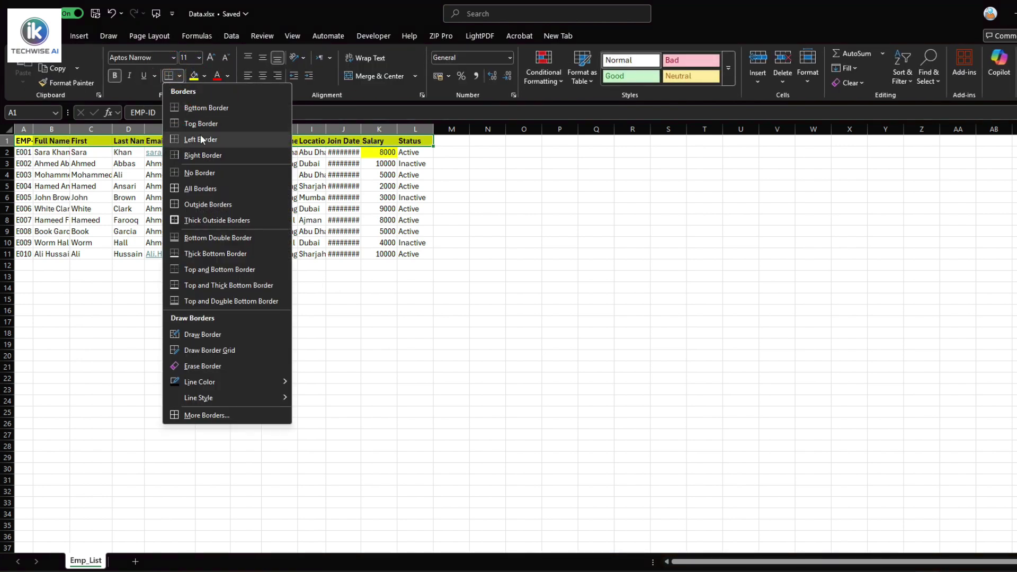
{"action": "left_click", "coordinate": [208, 190]}
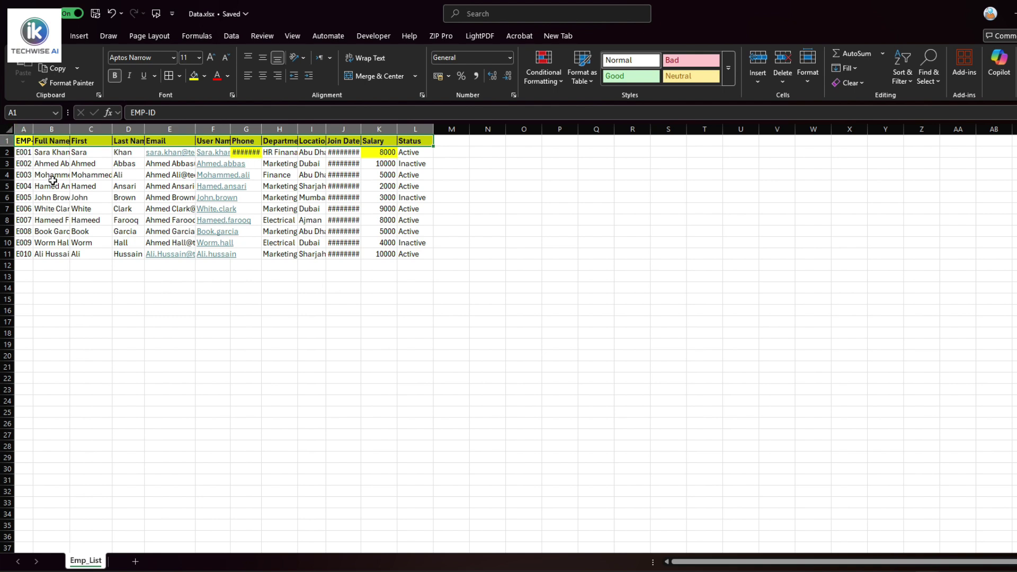
- Auto-fit the width of all columns and apply all borders to the employee table A1:L11
{"action": "left_click", "coordinate": [9, 130]}
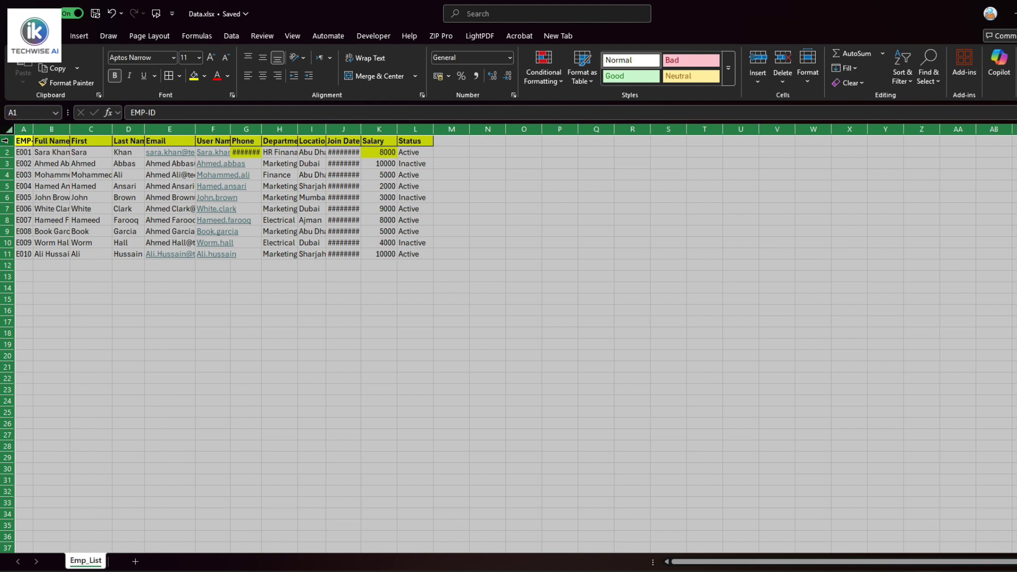
{"action": "double_click", "coordinate": [32, 128]}
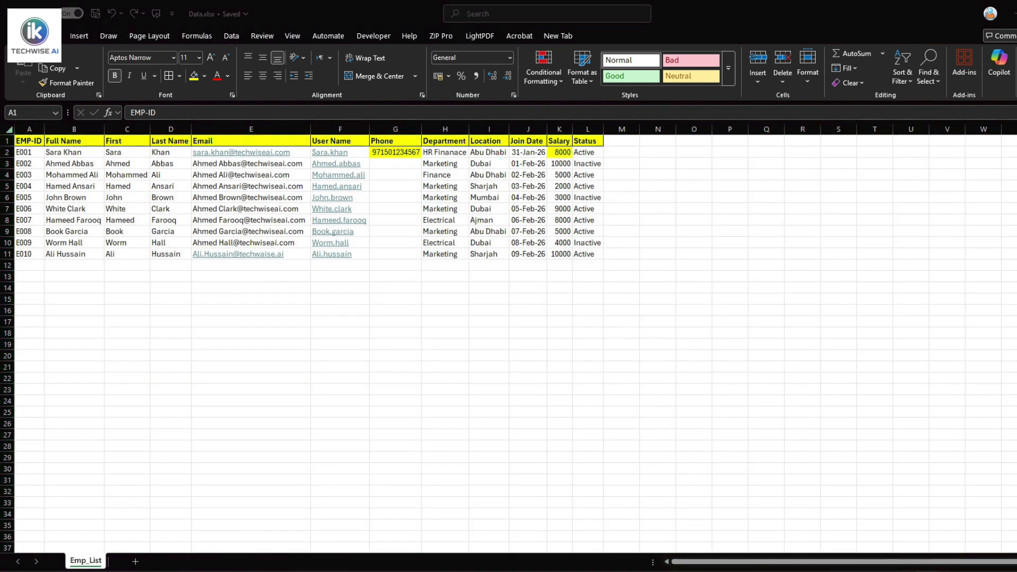
{"action": "key", "text": "ctrl+a"}
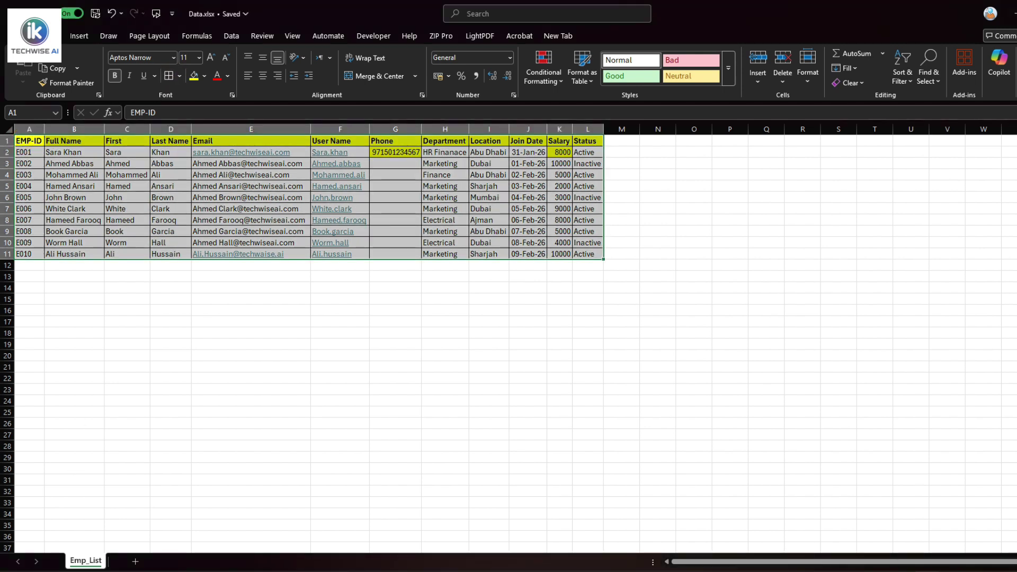
{"action": "left_click", "coordinate": [74, 344]}
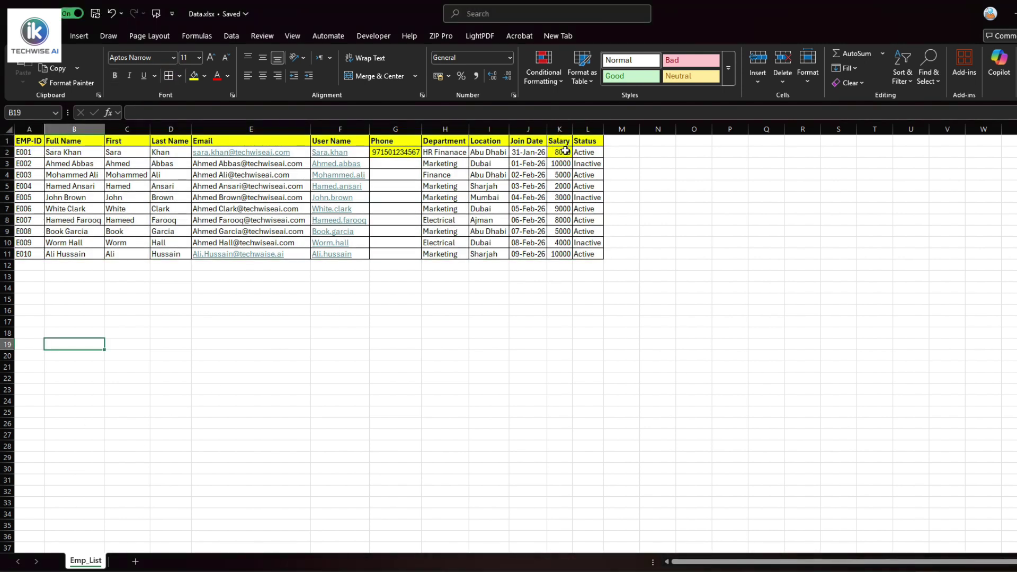
- Format the Salary values K2:K11 as Currency with the ₹ symbol and two decimal places
{"action": "left_click_drag", "start_coordinate": [561, 152], "coordinate": [563, 254]}
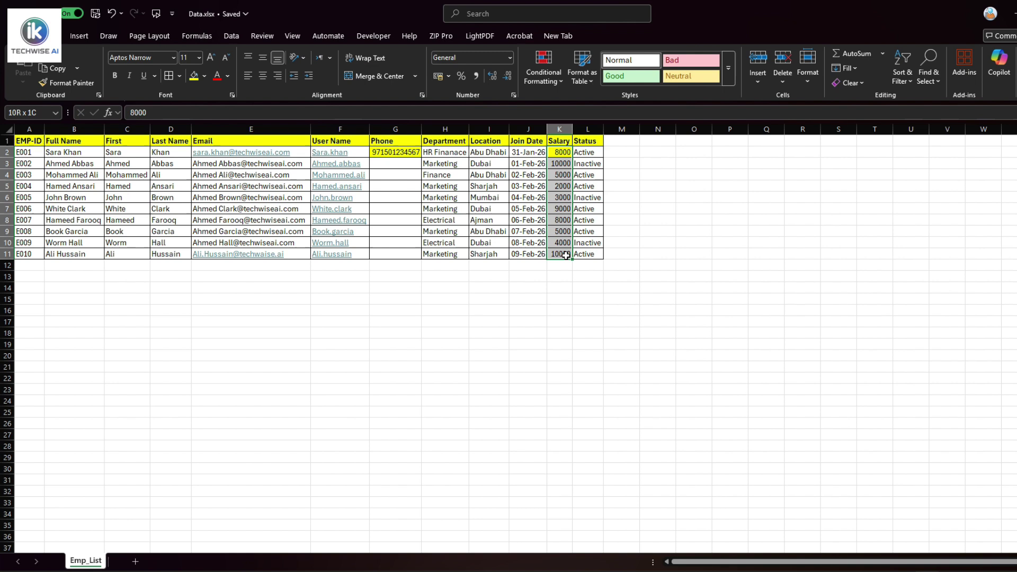
{"action": "right_click", "coordinate": [564, 154]}
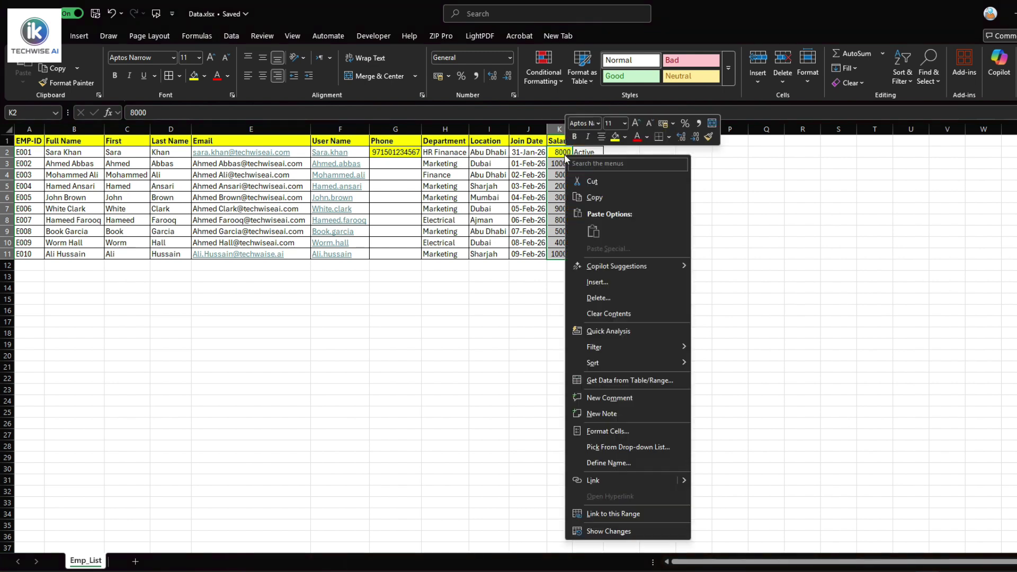
{"action": "left_click", "coordinate": [613, 429]}
{"action": "left_click", "coordinate": [492, 345]}
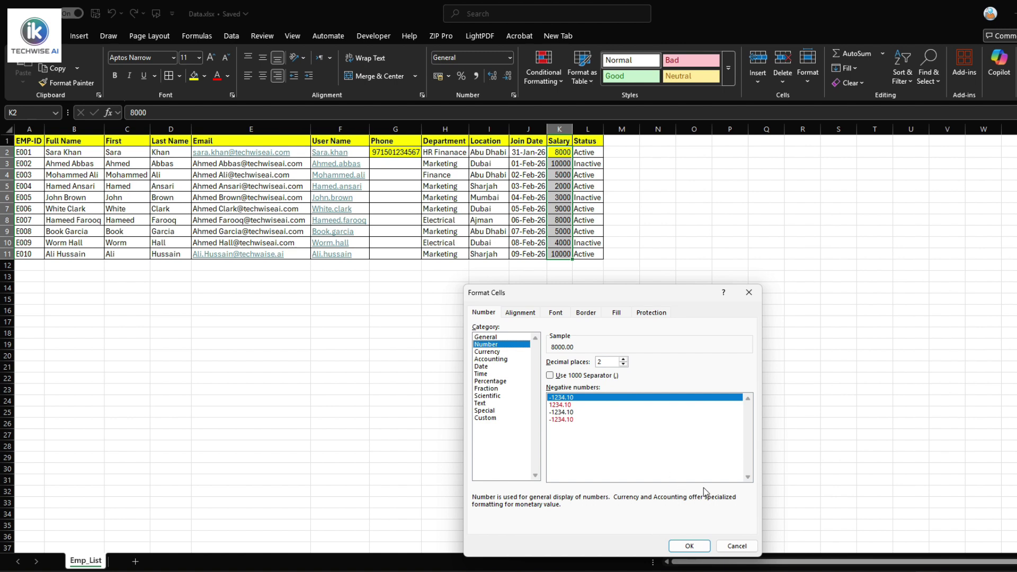
{"action": "left_click", "coordinate": [498, 352]}
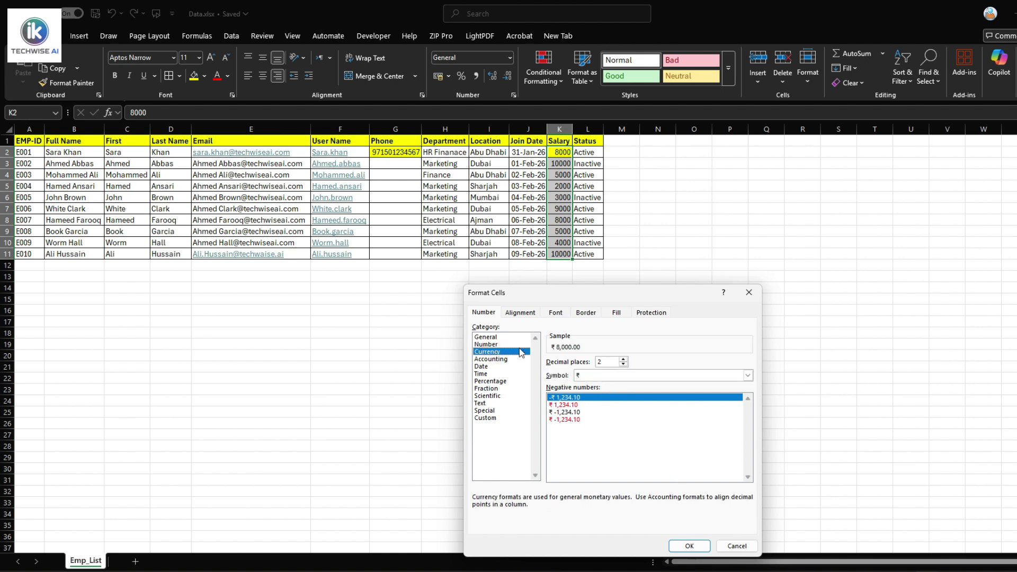
{"action": "left_click", "coordinate": [497, 345]}
{"action": "left_click", "coordinate": [488, 352]}
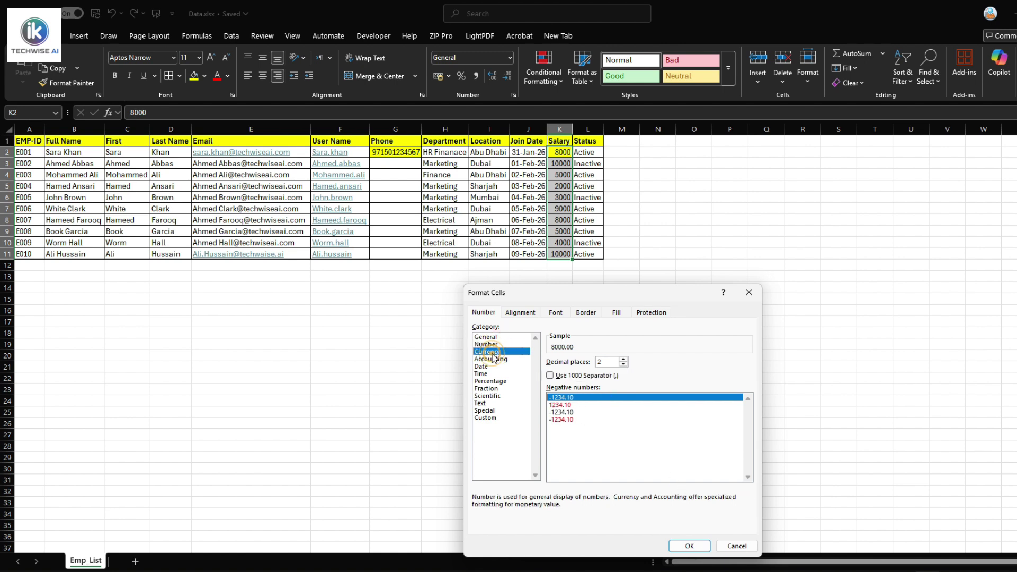
{"action": "left_click", "coordinate": [689, 546]}
- Format the Join Date values J2:J11 as dates of the type "14 March 2012" with the English (India) locale
{"action": "left_click_drag", "start_coordinate": [533, 152], "coordinate": [536, 256]}
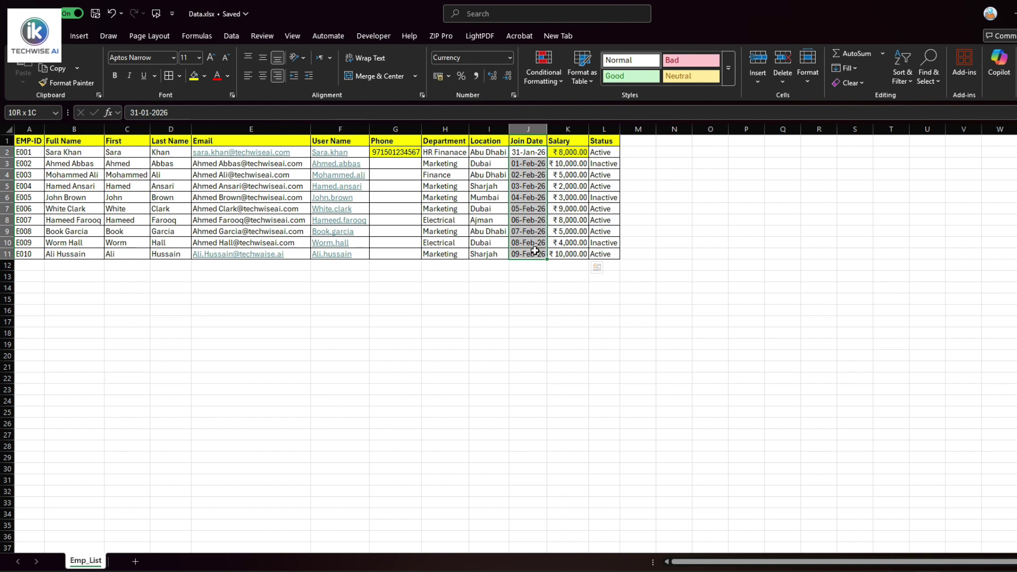
{"action": "right_click", "coordinate": [536, 256]}
{"action": "left_click", "coordinate": [605, 471]}
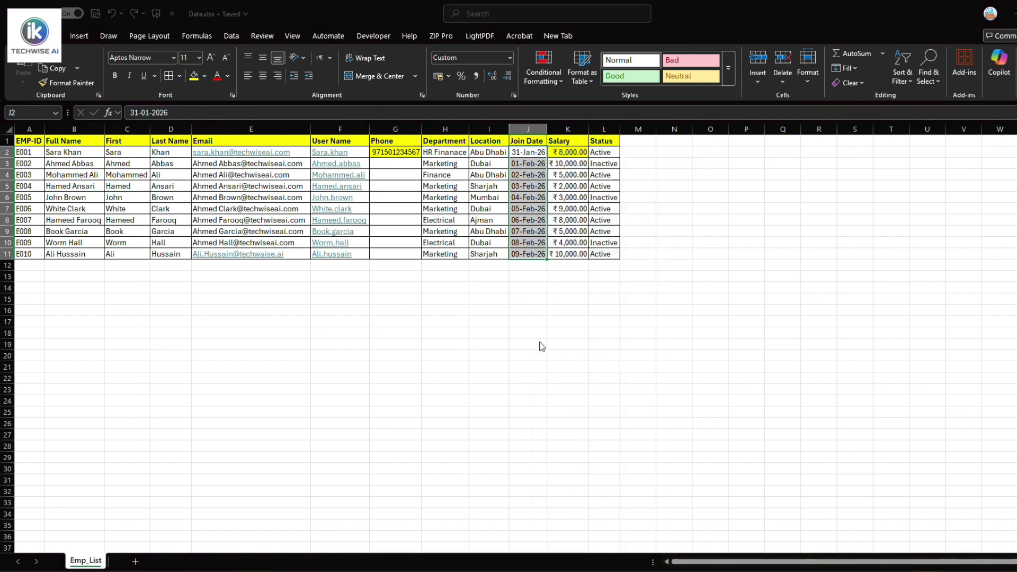
{"action": "left_click", "coordinate": [464, 389]}
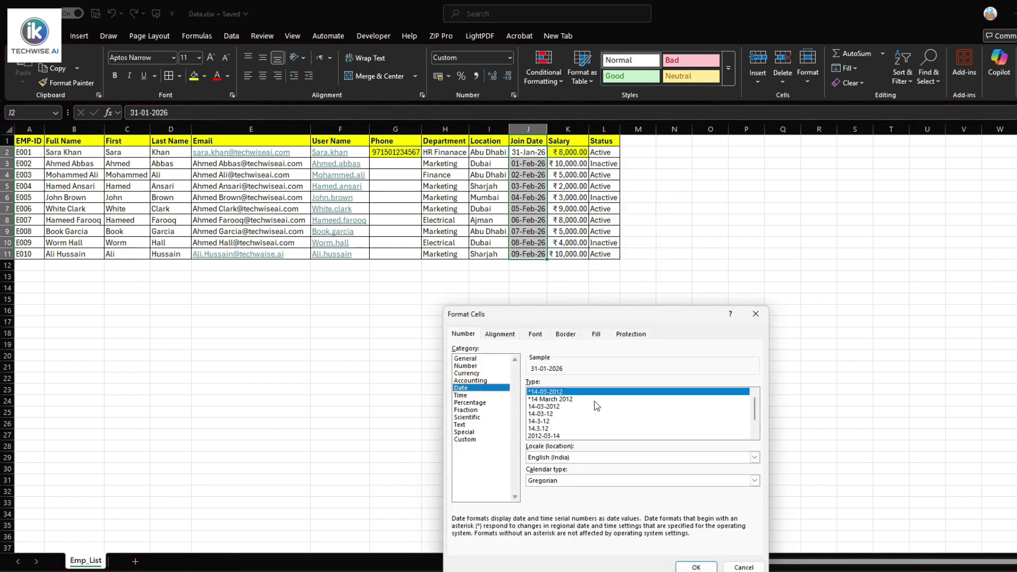
{"action": "left_click", "coordinate": [756, 435]}
{"action": "left_click", "coordinate": [755, 434]}
{"action": "left_click", "coordinate": [563, 428]}
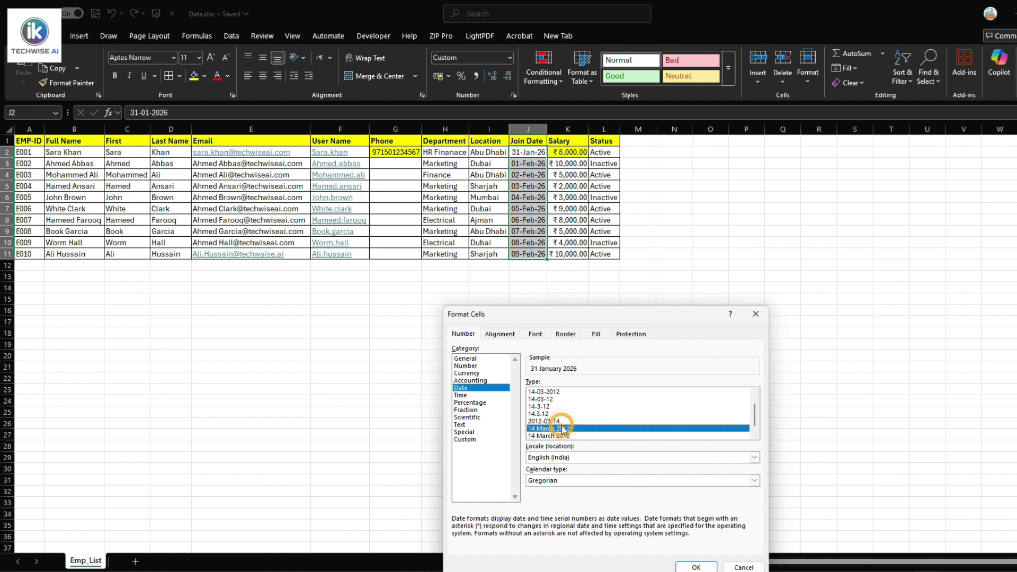
{"action": "left_click", "coordinate": [696, 568]}
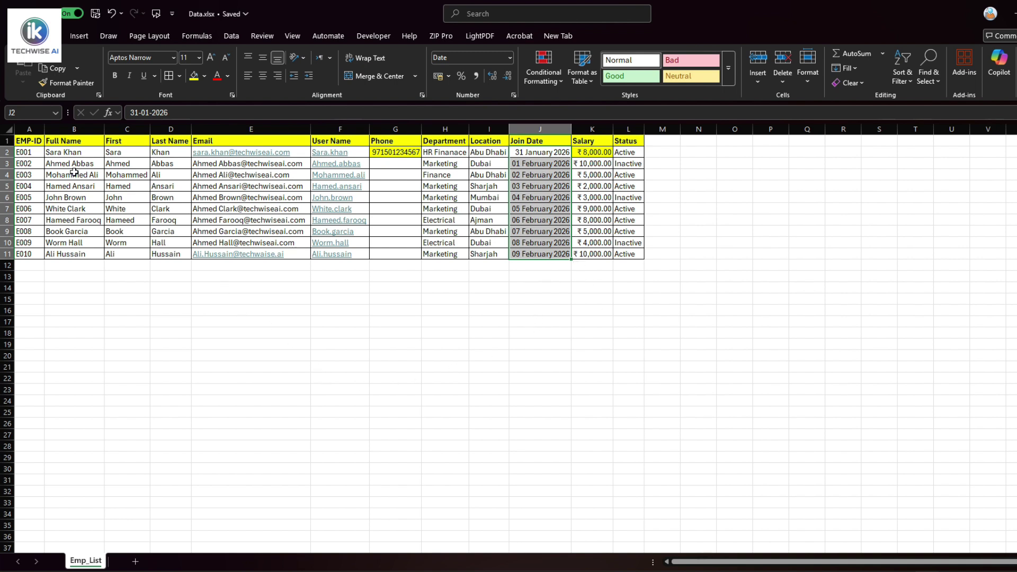
- Center the header cells A1:L1 and left-align the data in A2:F11
{"action": "left_click_drag", "start_coordinate": [29, 139], "coordinate": [620, 140]}
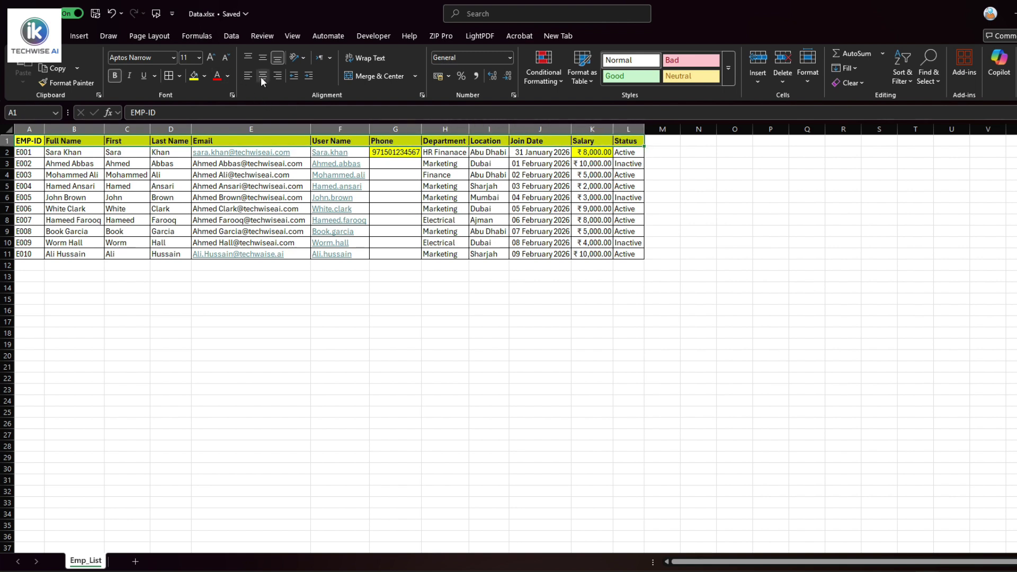
{"action": "left_click", "coordinate": [265, 75]}
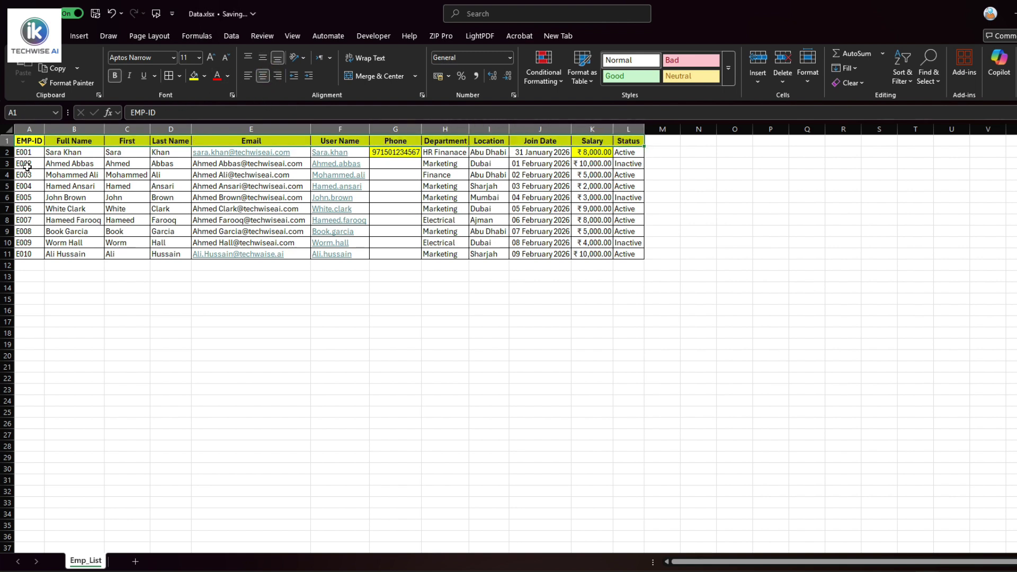
{"action": "left_click_drag", "start_coordinate": [22, 153], "coordinate": [324, 254]}
{"action": "left_click", "coordinate": [248, 75]}
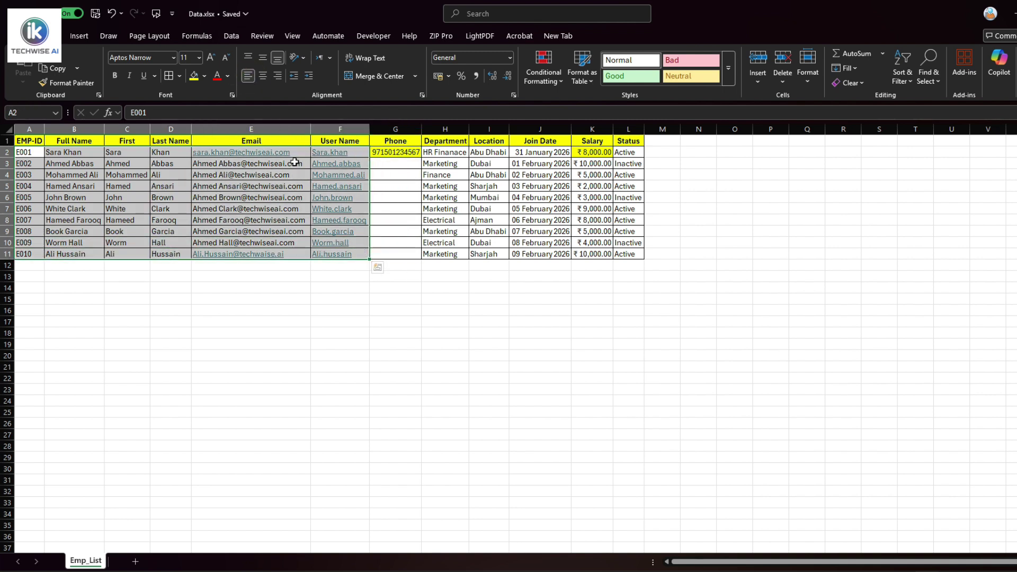
- Turn on text wrapping for the email cells E2:E11 and auto-fit the Email column's width
{"action": "left_click_drag", "start_coordinate": [300, 151], "coordinate": [296, 253]}
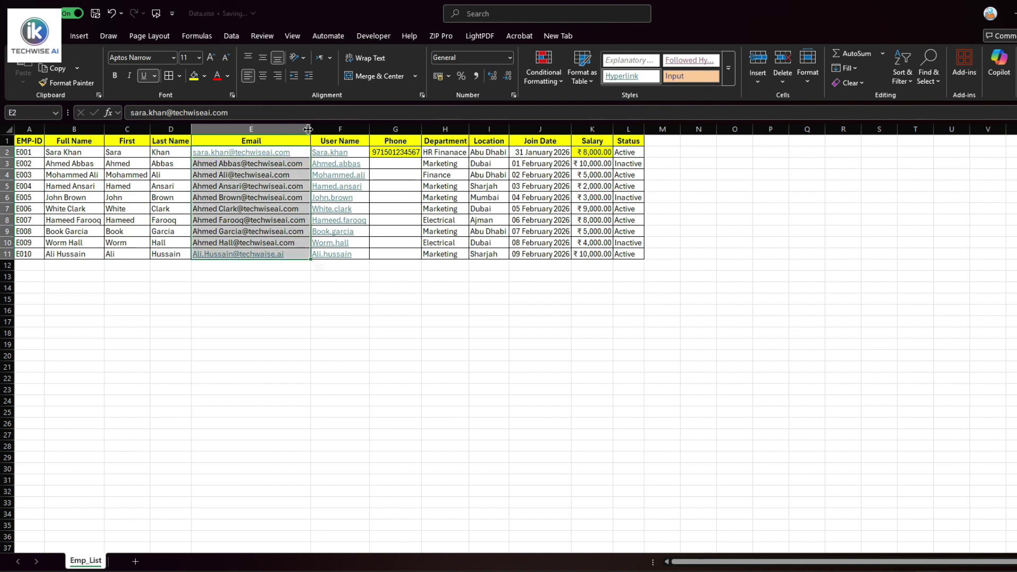
{"action": "left_click", "coordinate": [365, 59]}
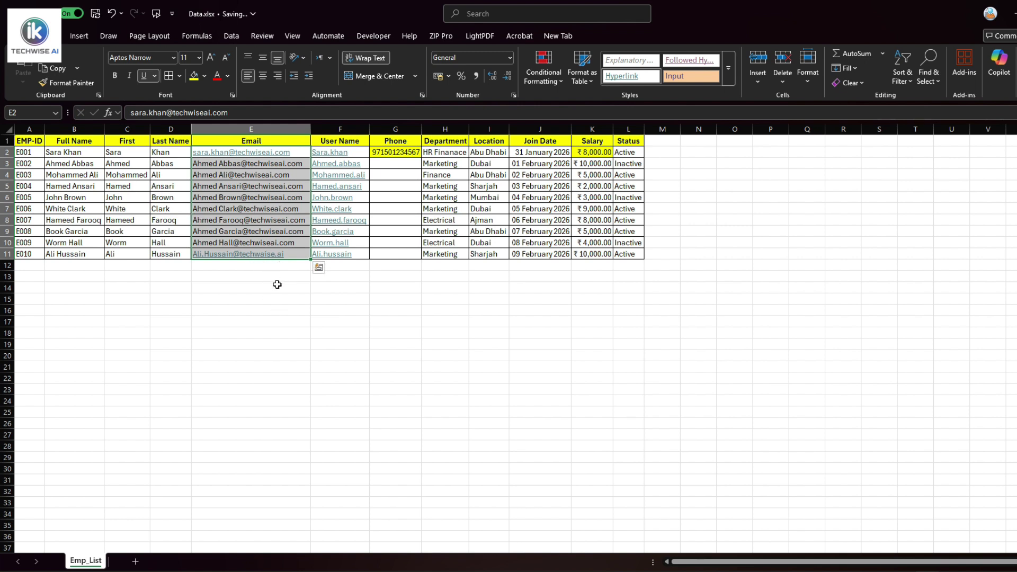
{"action": "mouse_move", "coordinate": [311, 129]}
{"action": "left_mouse_down"}
{"action": "mouse_move", "coordinate": [261, 130]}
{"action": "mouse_move", "coordinate": [297, 136]}
{"action": "left_mouse_up"}
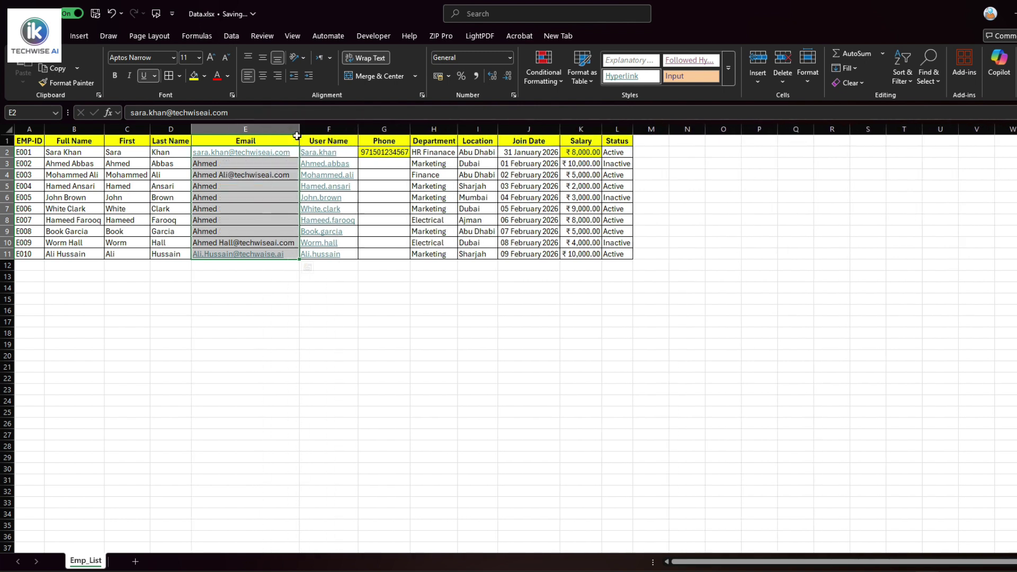
{"action": "double_click", "coordinate": [299, 129]}
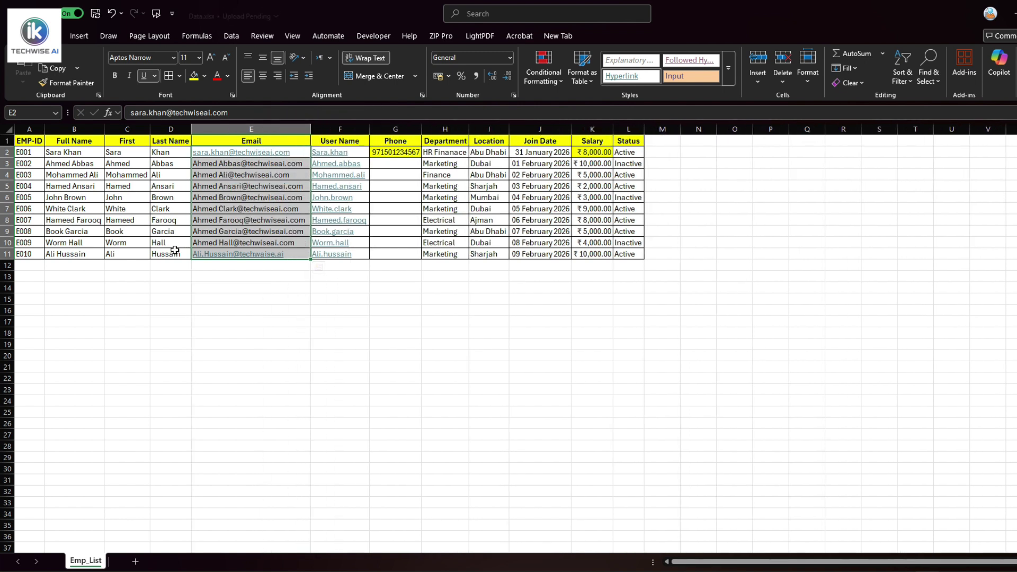
- Run a spelling check on the table A1:L11 and close it without accepting any suggestion
{"action": "left_click_drag", "start_coordinate": [28, 139], "coordinate": [623, 251]}
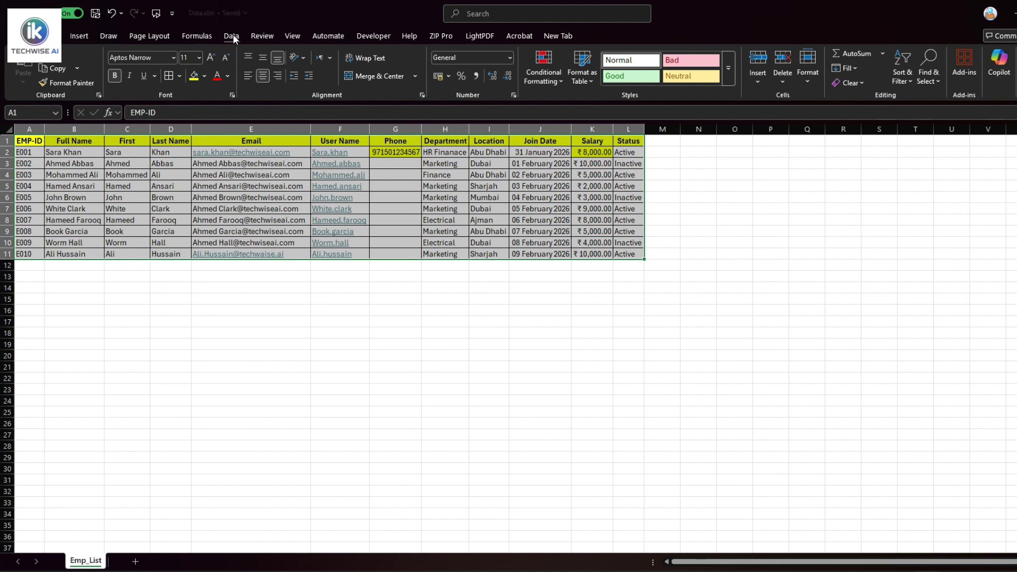
{"action": "left_click", "coordinate": [268, 36]}
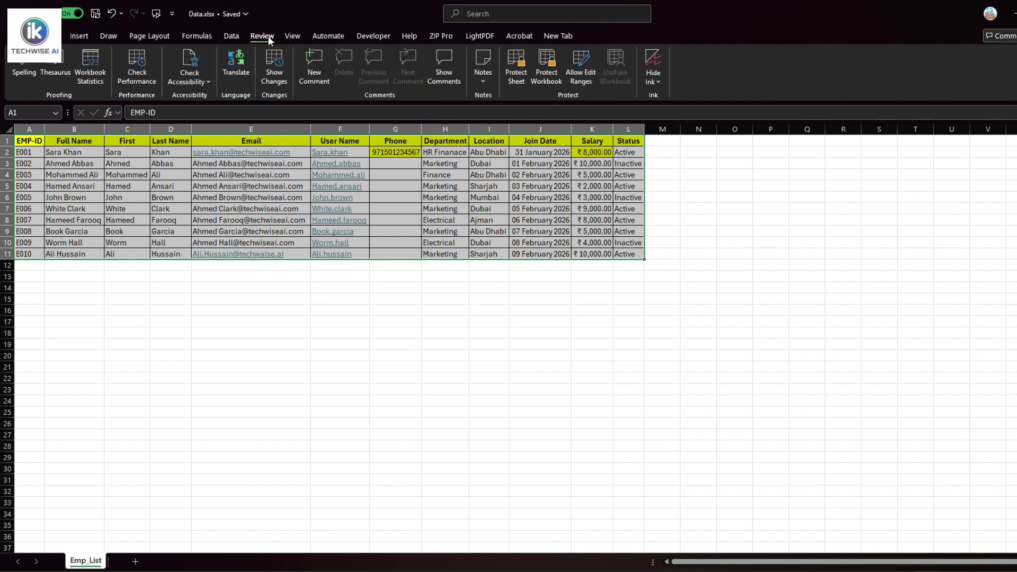
{"action": "left_click", "coordinate": [25, 70]}
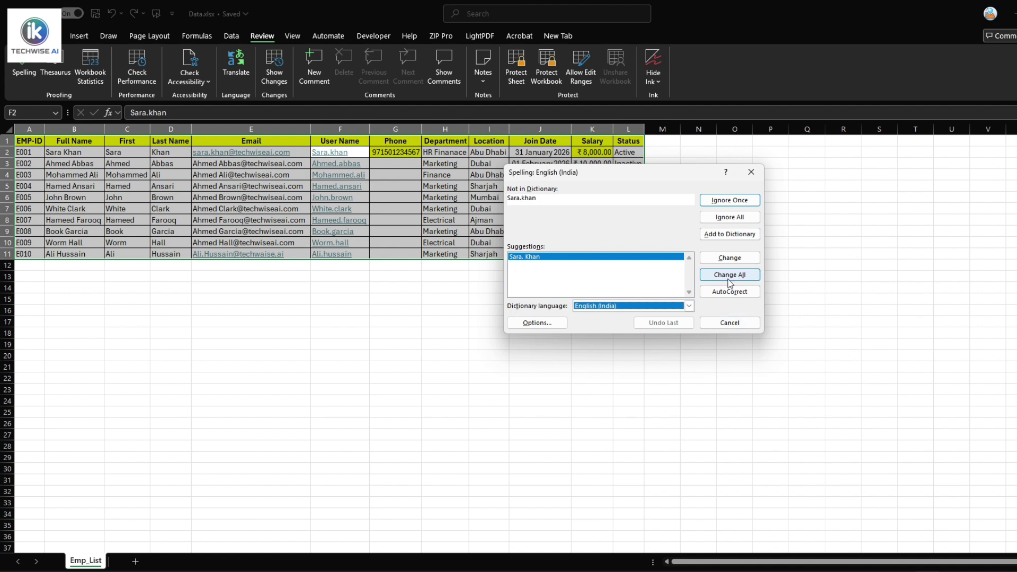
{"action": "left_click", "coordinate": [733, 324]}
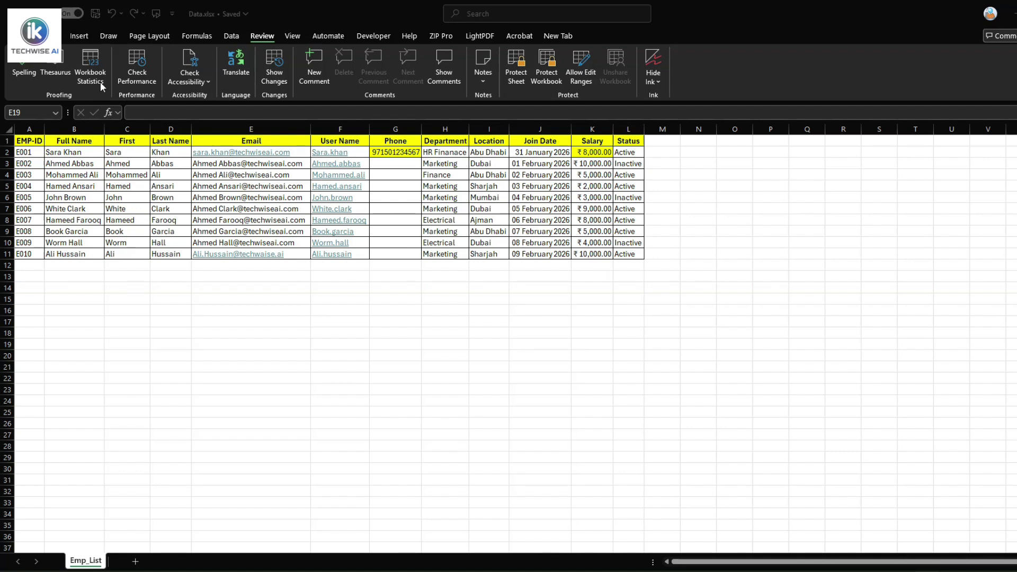
- Set the page orientation of the Emp_List sheet to Landscape
{"action": "left_click", "coordinate": [49, 36]}
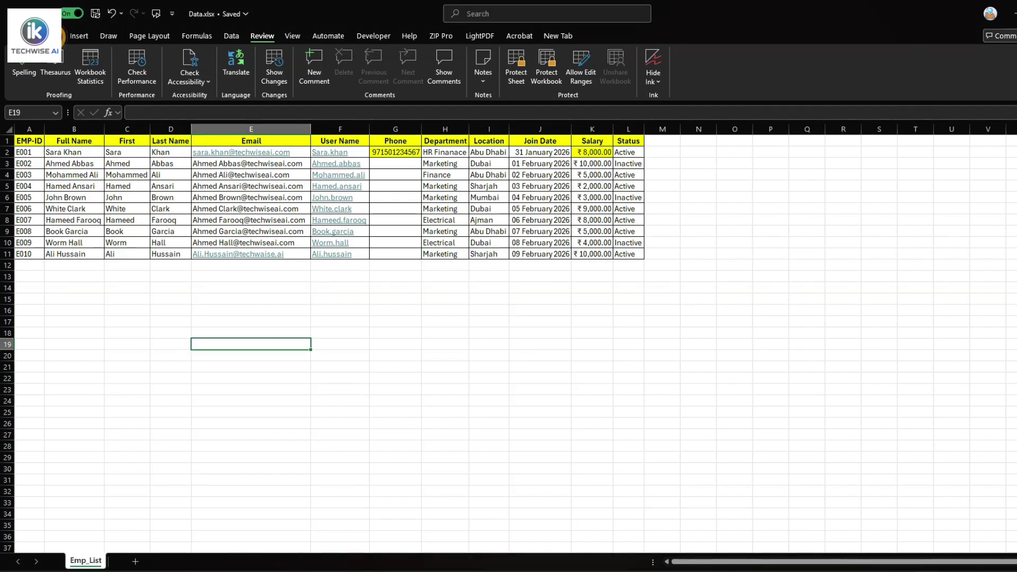
{"action": "left_click", "coordinate": [49, 36]}
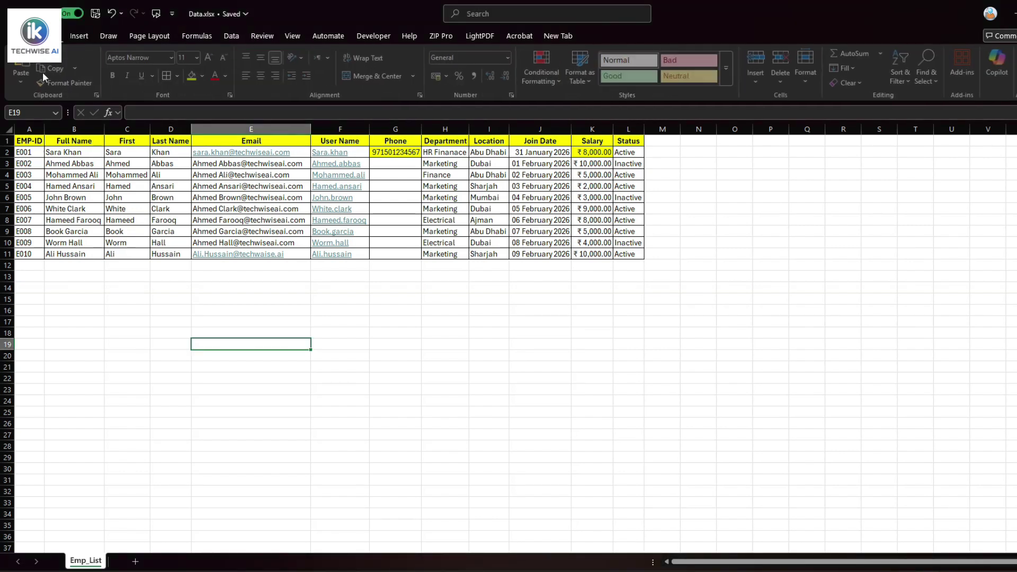
{"action": "left_click", "coordinate": [158, 36]}
{"action": "left_click", "coordinate": [150, 84]}
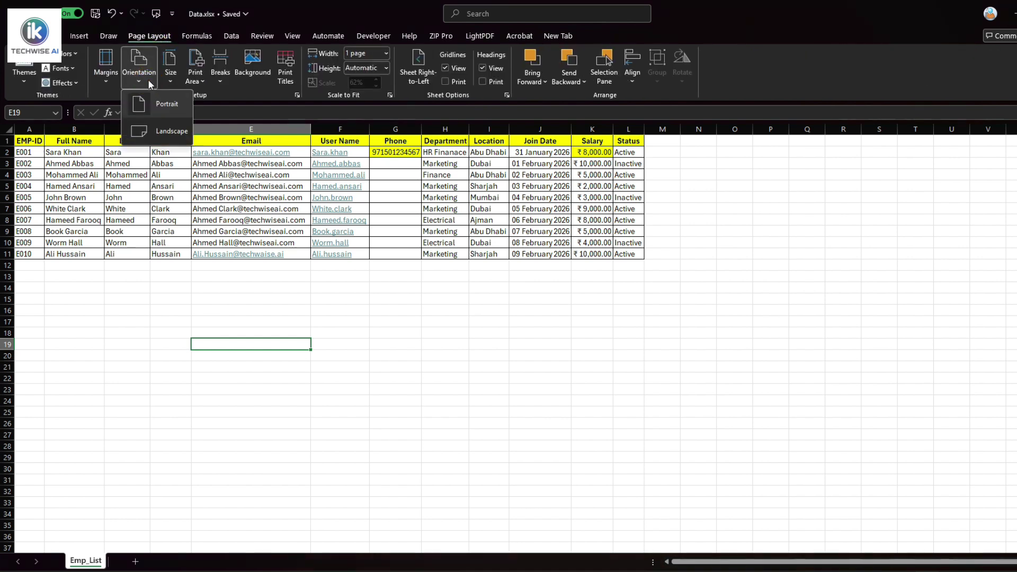
{"action": "left_click", "coordinate": [167, 131]}
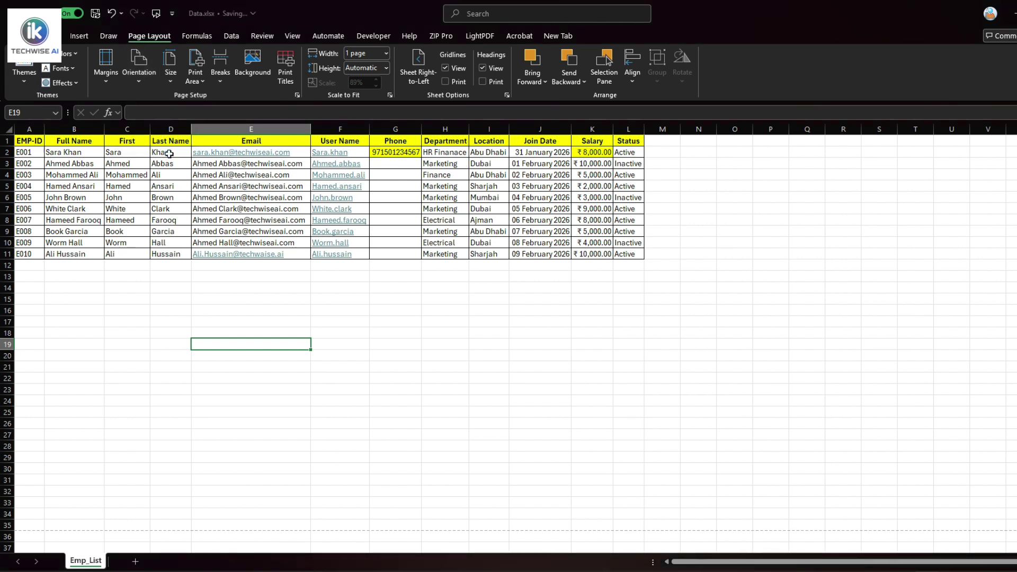
- Apply the Narrow margin preset to the sheet's page layout
{"action": "left_click", "coordinate": [106, 82]}
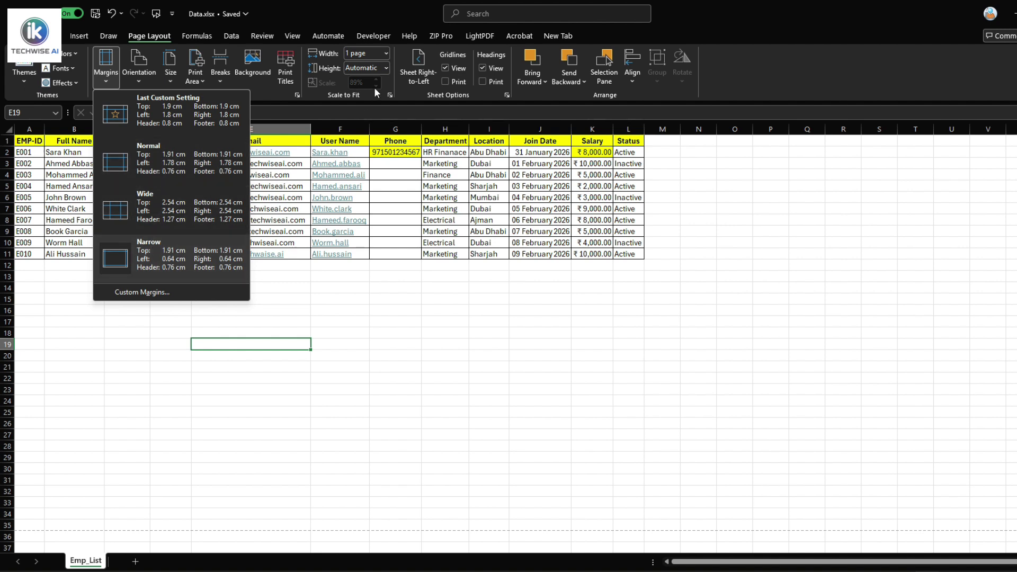
{"action": "left_click", "coordinate": [168, 259]}
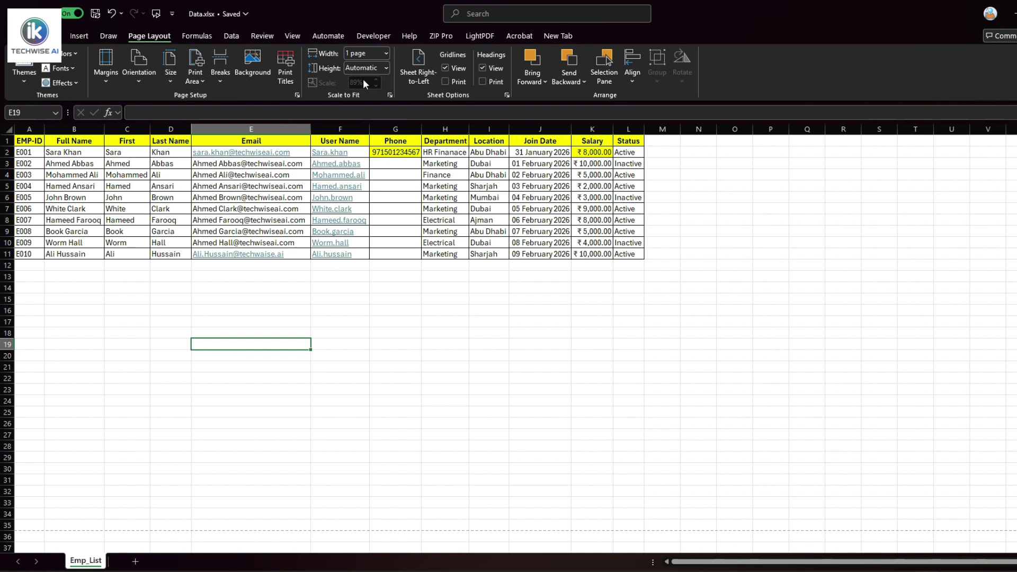
{"action": "left_click", "coordinate": [106, 74]}
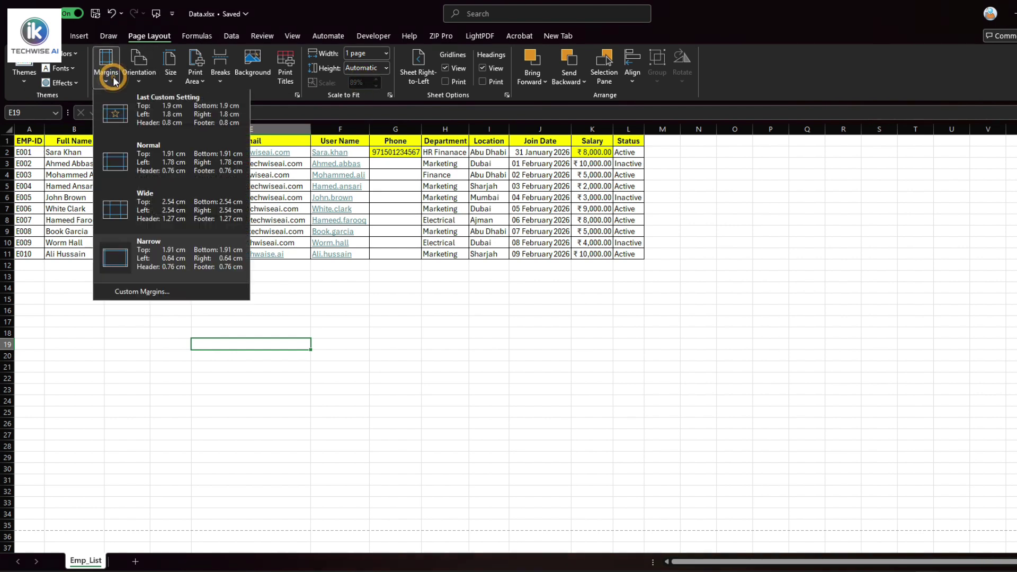
{"action": "left_click", "coordinate": [139, 268]}
- Scale the printout so that its width fits on 1 page
{"action": "left_click", "coordinate": [365, 53]}
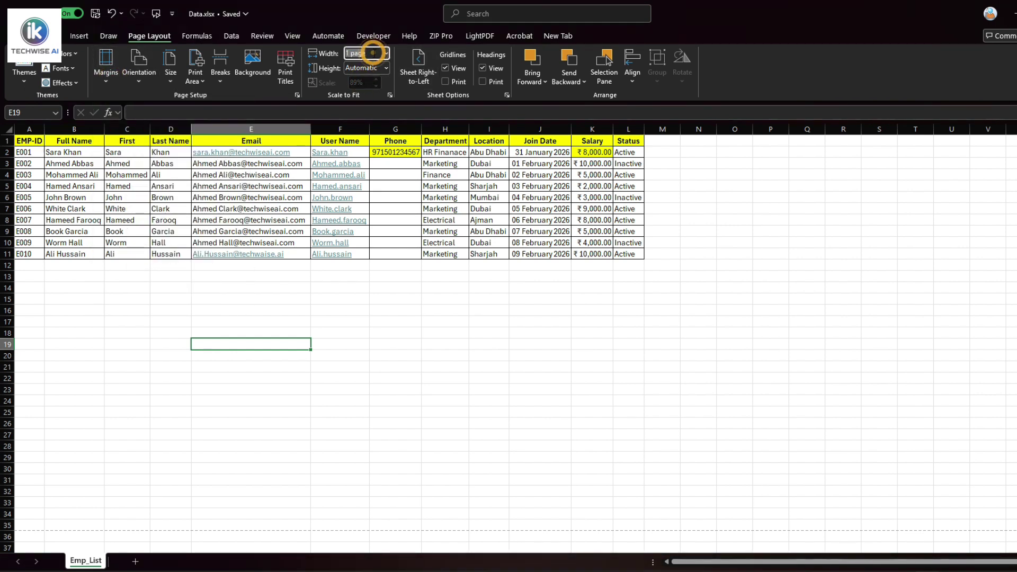
{"action": "left_click", "coordinate": [386, 53]}
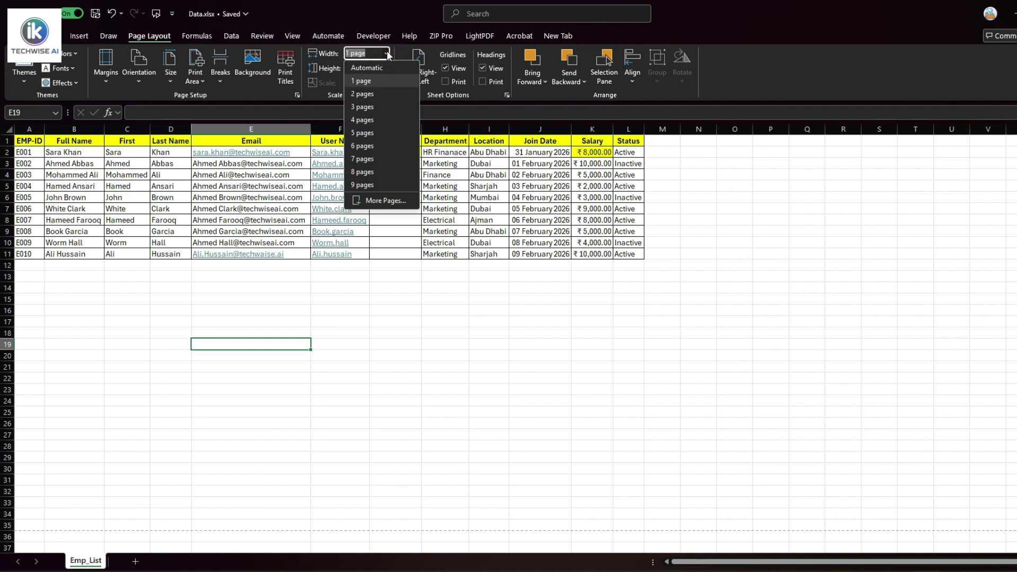
{"action": "left_click", "coordinate": [371, 80]}
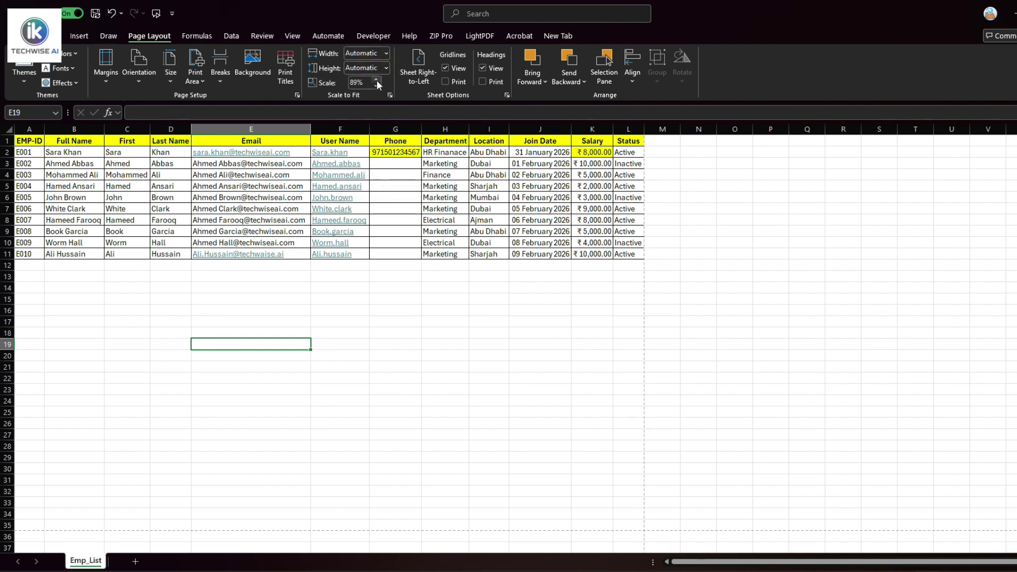
{"action": "left_click", "coordinate": [377, 80]}
{"action": "left_click", "coordinate": [387, 55]}
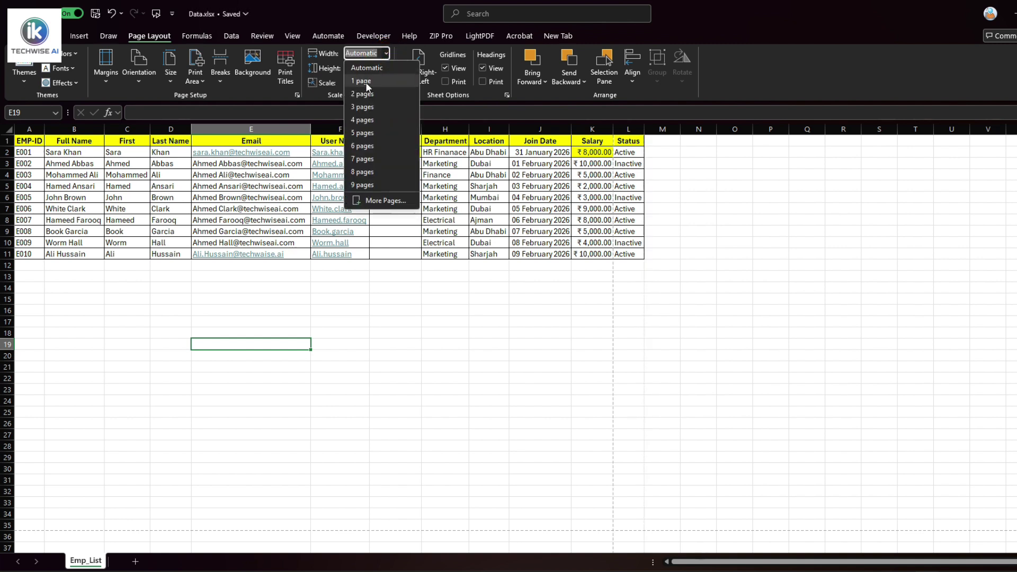
{"action": "left_click", "coordinate": [364, 81]}
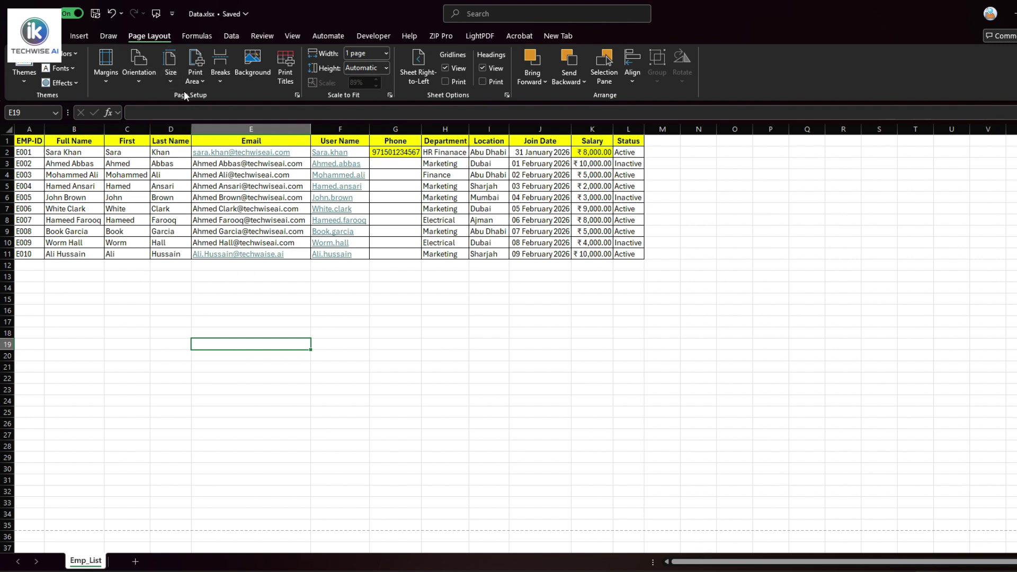
- Set the single cell E19 as the print area
{"action": "left_click", "coordinate": [198, 81]}
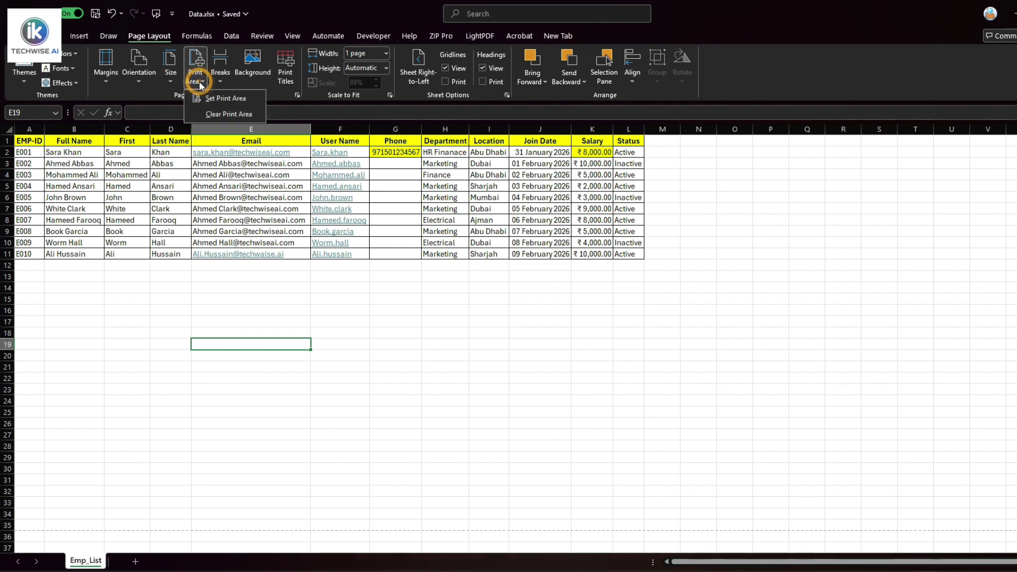
{"action": "left_click", "coordinate": [225, 100]}
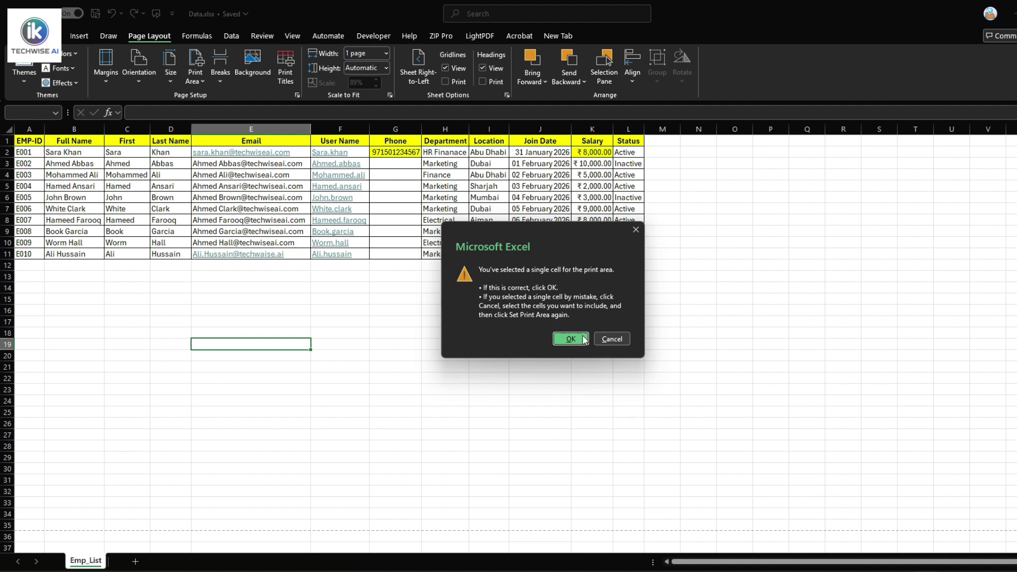
{"action": "left_click", "coordinate": [570, 339]}
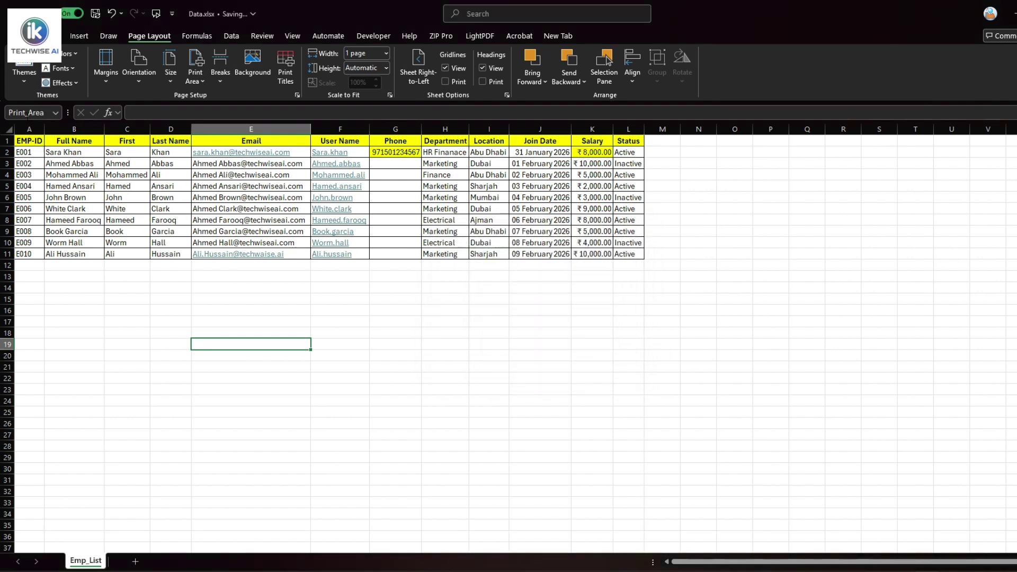
- Select the entire worksheet and set it as the print area
{"action": "left_click", "coordinate": [7, 129]}
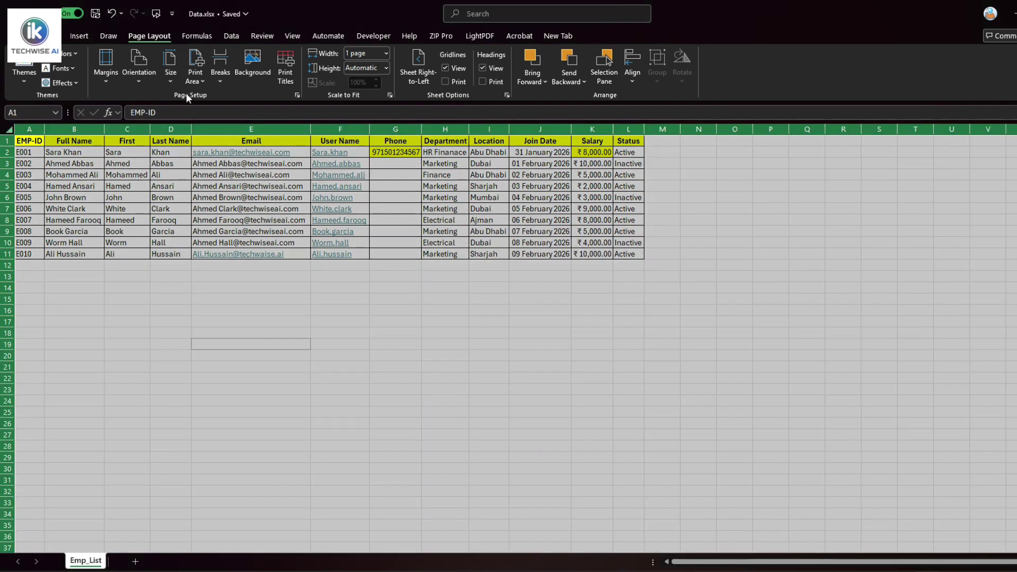
{"action": "left_click", "coordinate": [204, 80]}
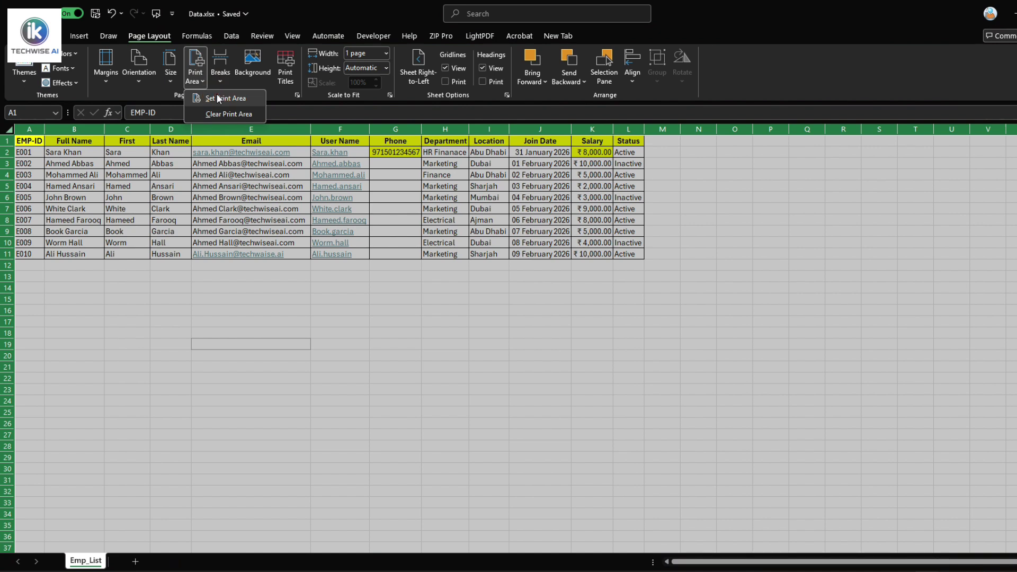
{"action": "left_click", "coordinate": [218, 98]}
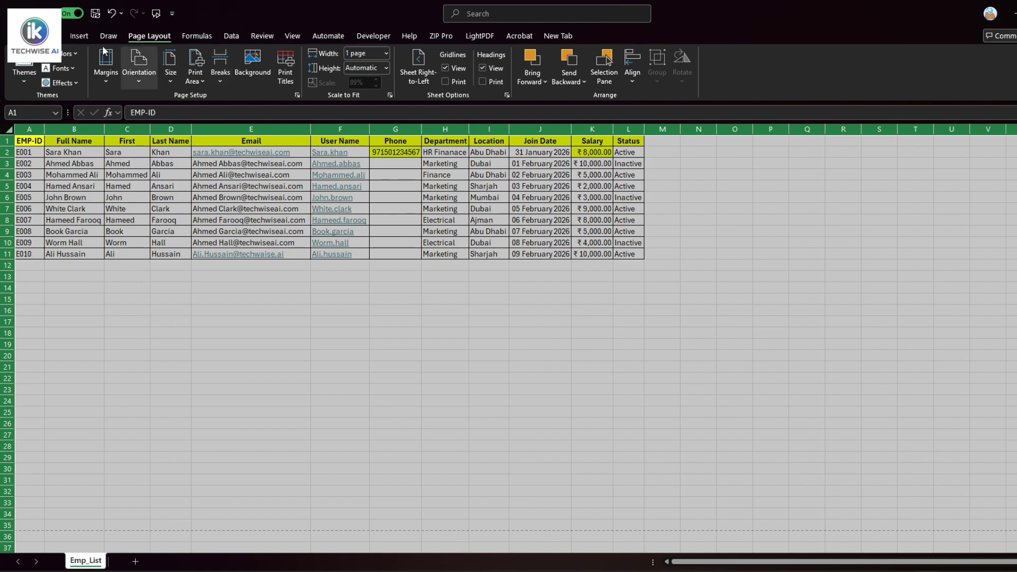
- Check the sheet's layout in the print preview and return to the worksheet
{"action": "left_click", "coordinate": [26, 36]}
{"action": "left_click", "coordinate": [32, 223]}
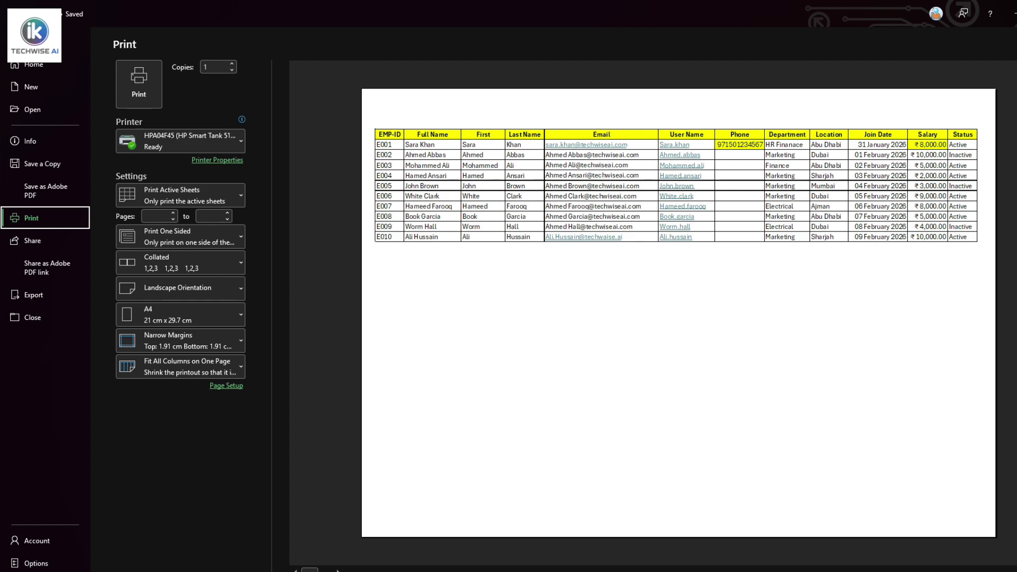
{"action": "key", "text": "Escape"}
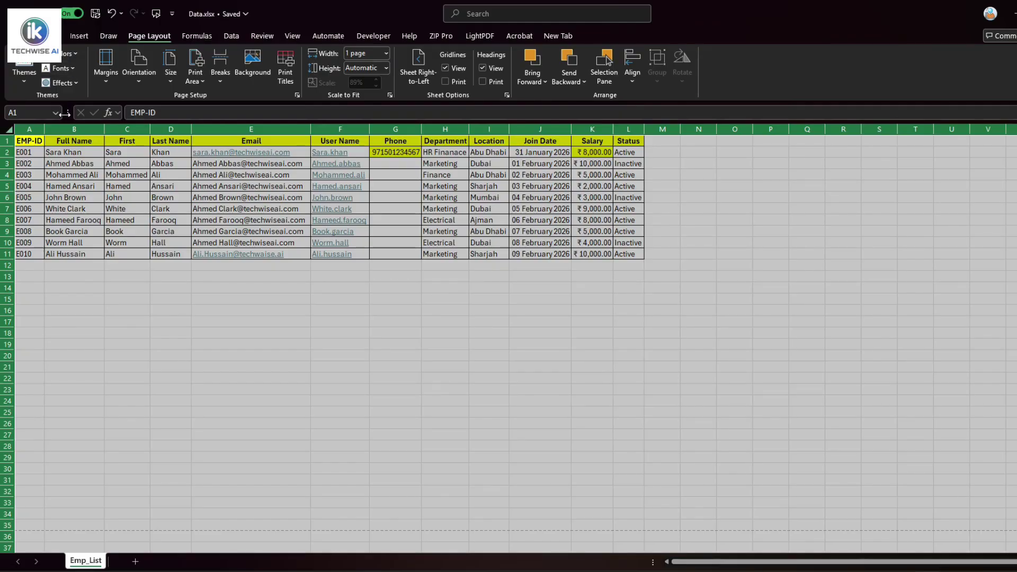
- Turn on printing of the row and column headings and check them in the print preview
{"action": "left_click", "coordinate": [30, 142]}
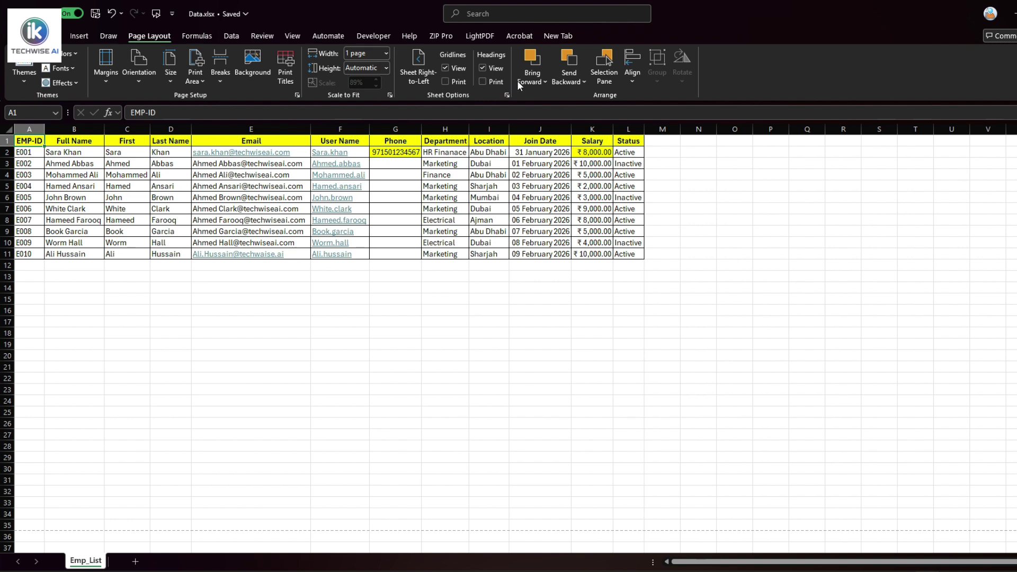
{"action": "left_click", "coordinate": [494, 82]}
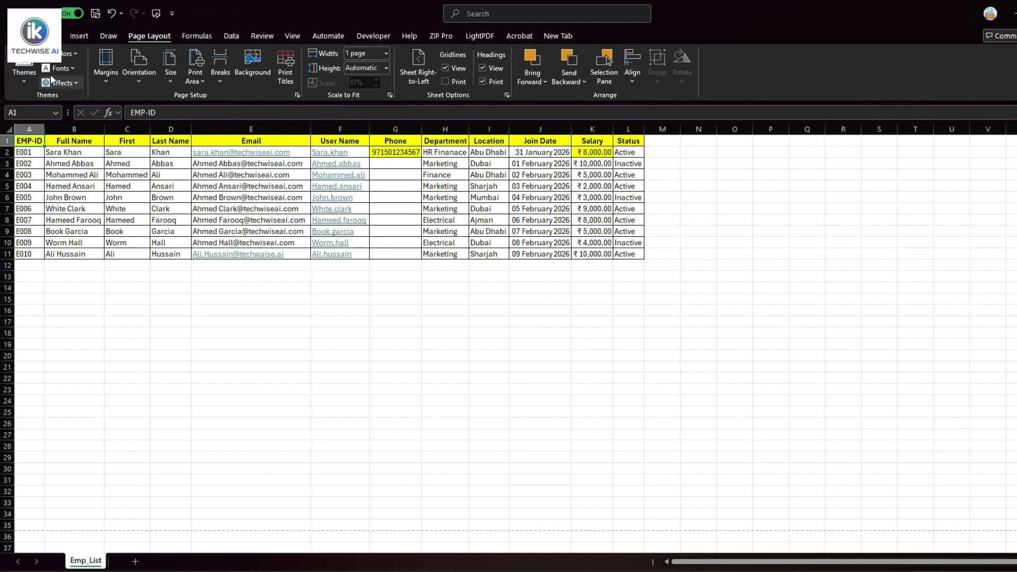
{"action": "left_click", "coordinate": [20, 35]}
{"action": "left_click", "coordinate": [31, 218]}
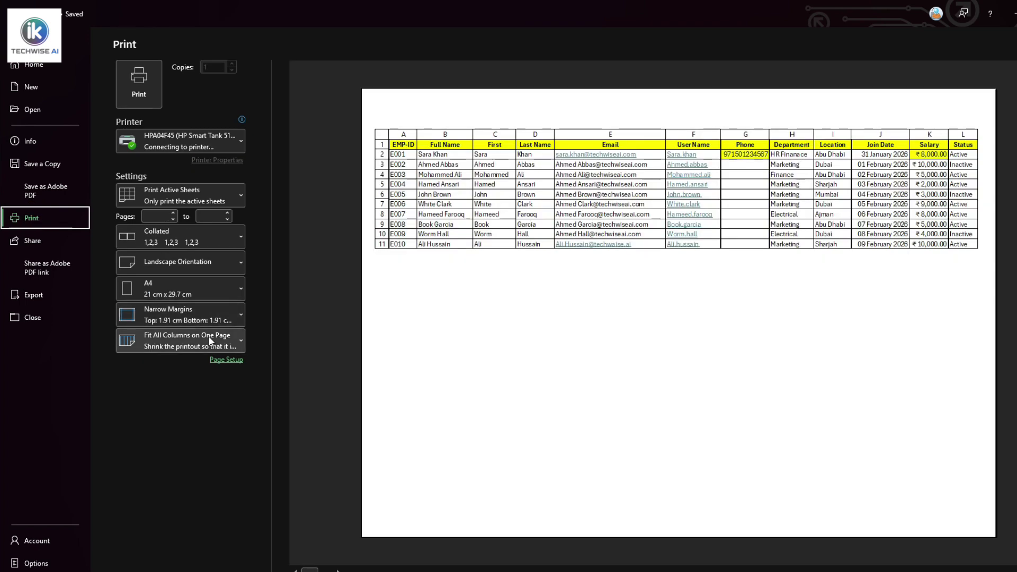
- Choose Microsoft Print to PDF as the printer and return to the worksheet without printing
{"action": "left_click", "coordinate": [224, 197]}
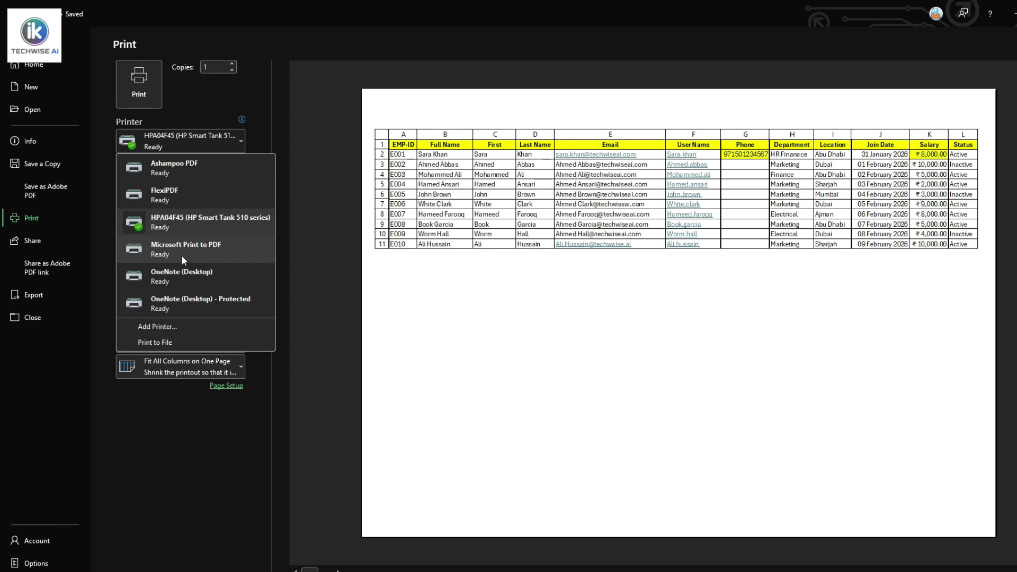
{"action": "left_click", "coordinate": [181, 254]}
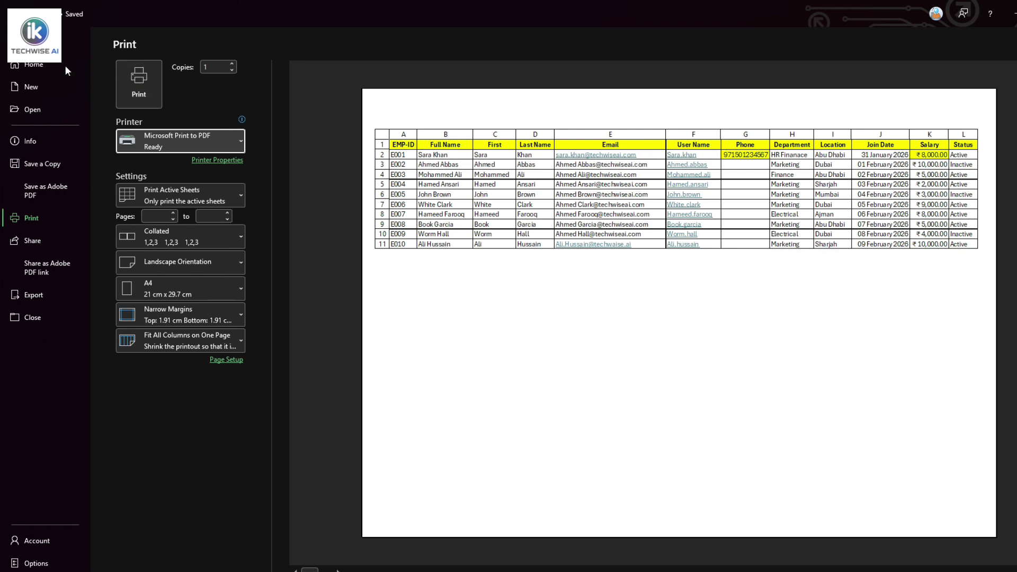
{"action": "left_click", "coordinate": [15, 38]}
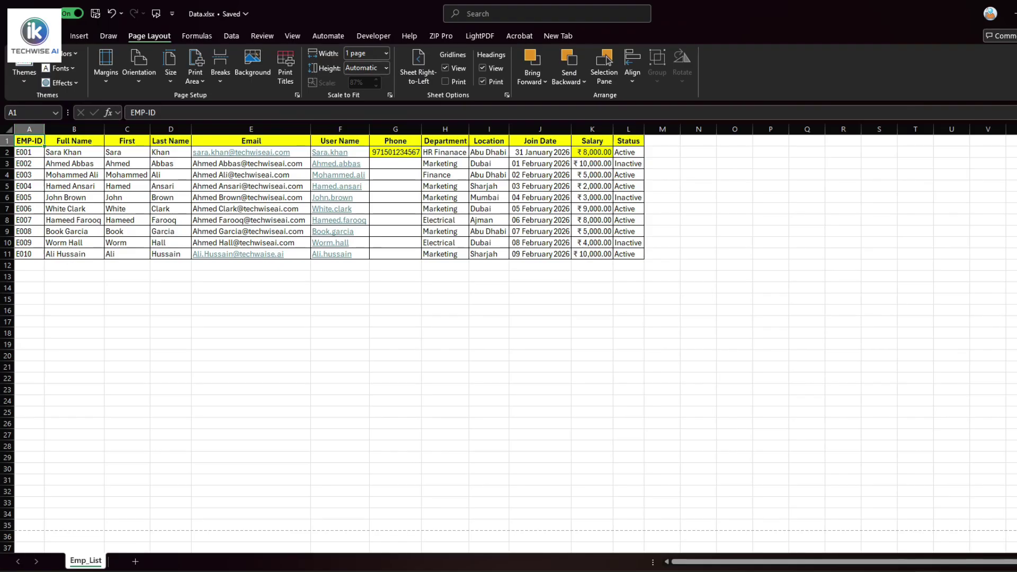